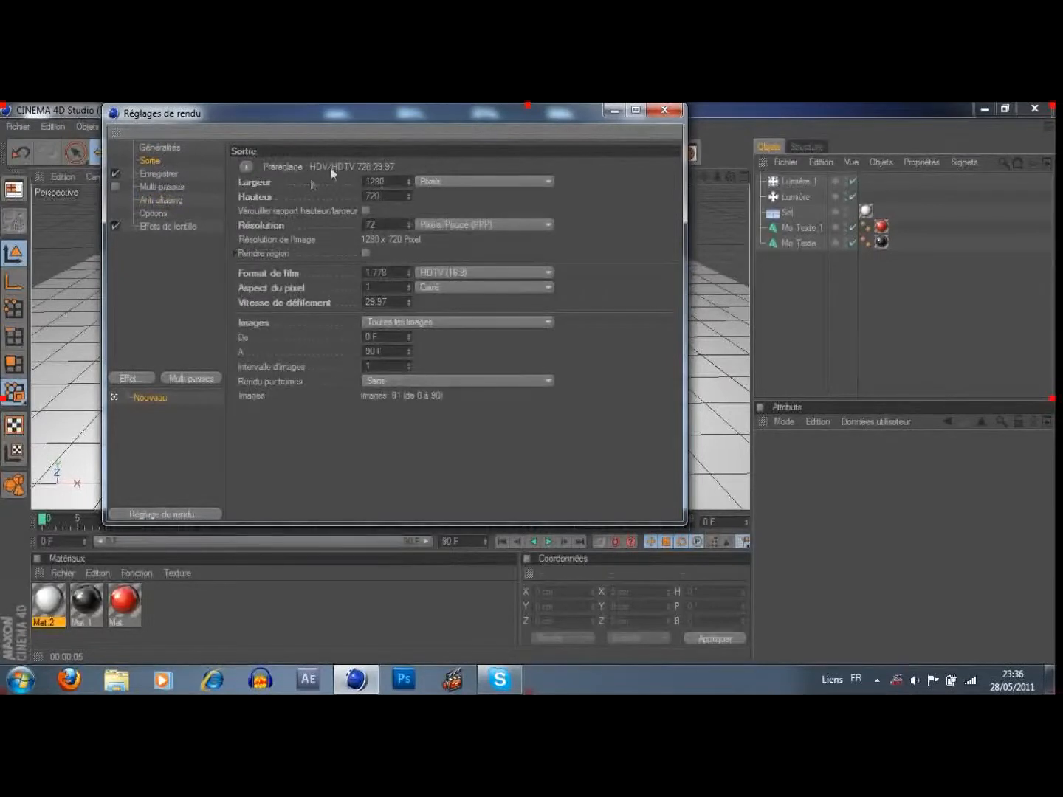
- Apply the film/video output preset HDV/HDTV 720 29.97 to the render settings
{"action": "left_click", "coordinate": [242, 164]}
{"action": "mouse_move", "coordinate": [261, 209]}
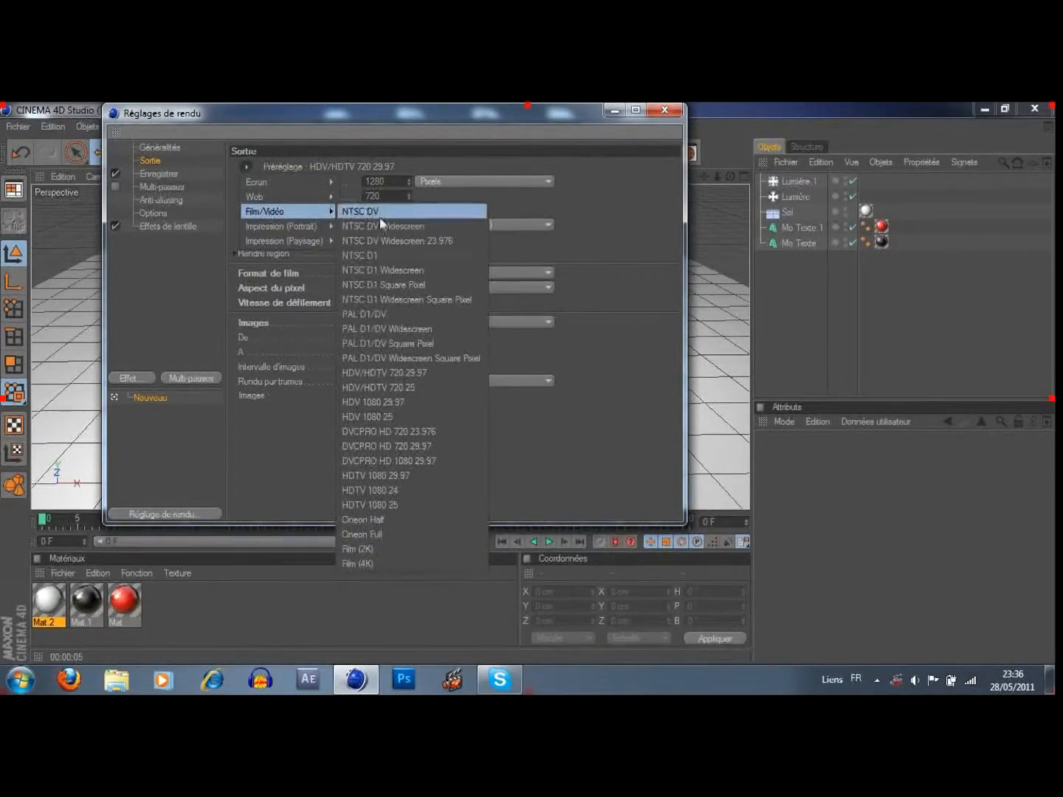
{"action": "left_click", "coordinate": [408, 374]}
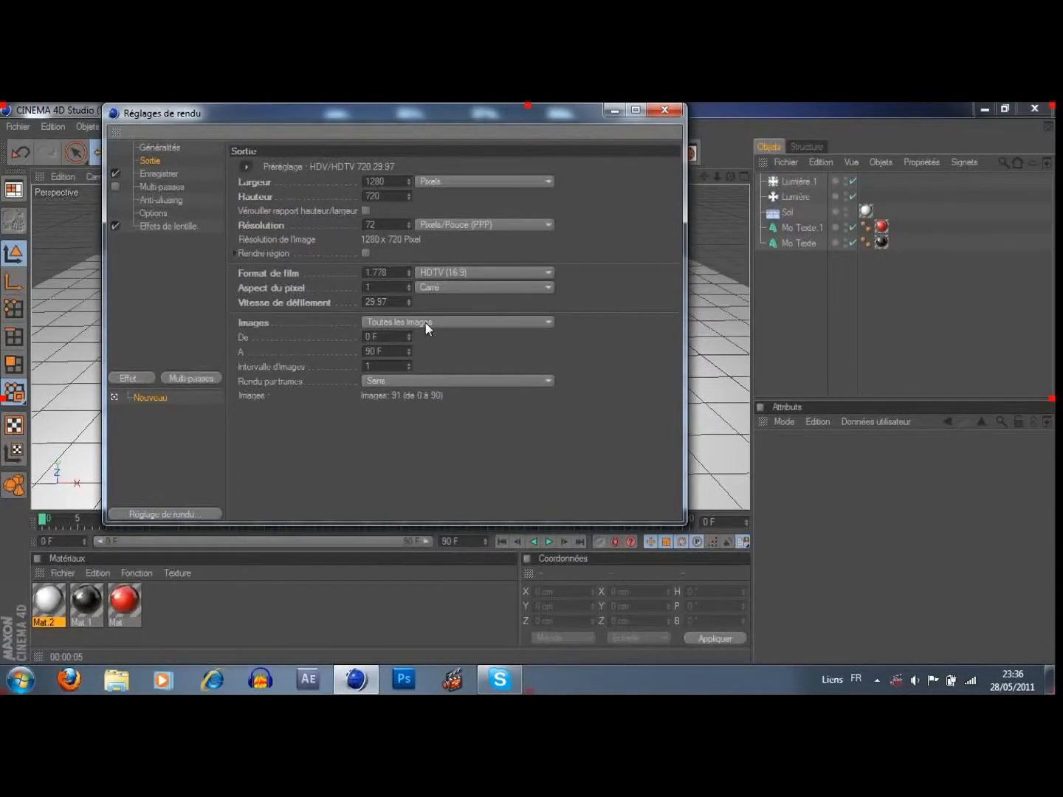
- Set the range of frames to render to Toutes les images in the output settings
{"action": "left_click", "coordinate": [400, 322]}
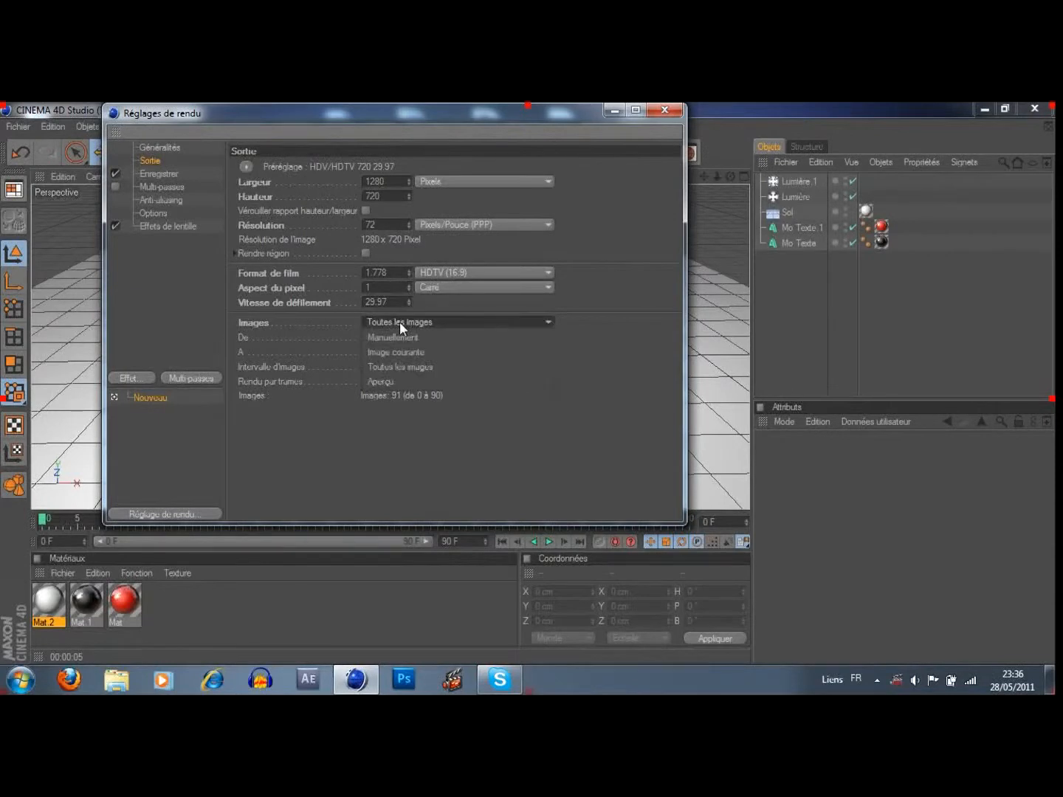
{"action": "left_click", "coordinate": [399, 366]}
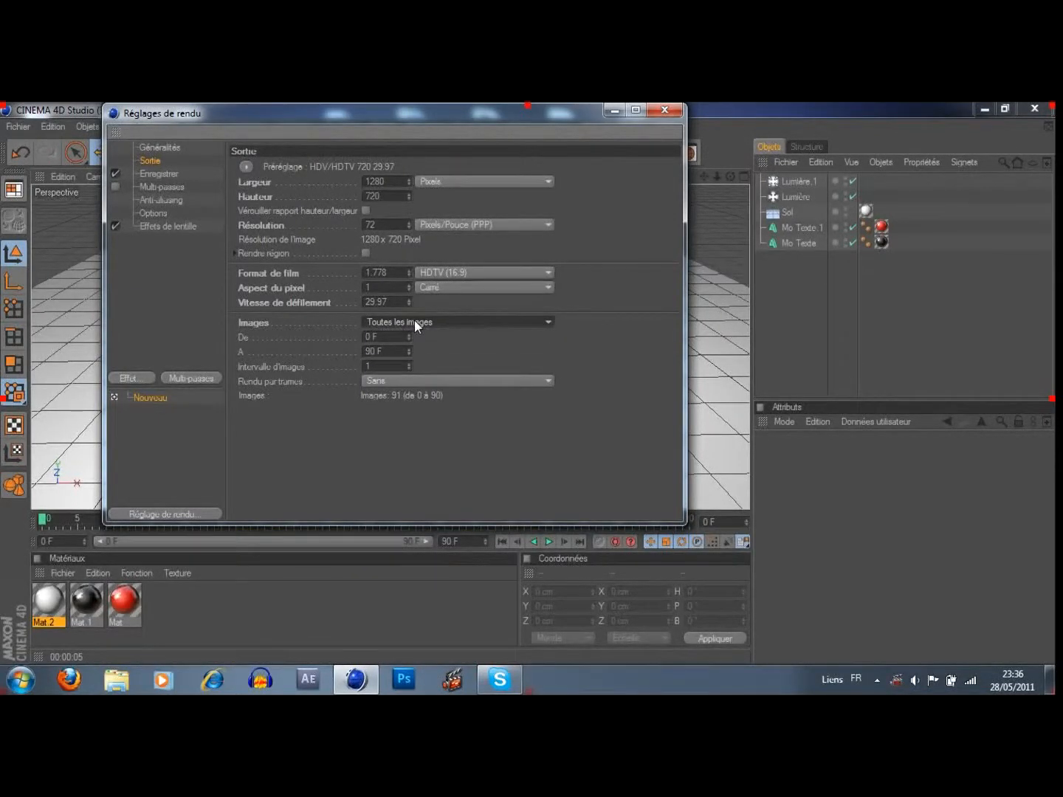
{"action": "left_click", "coordinate": [414, 322]}
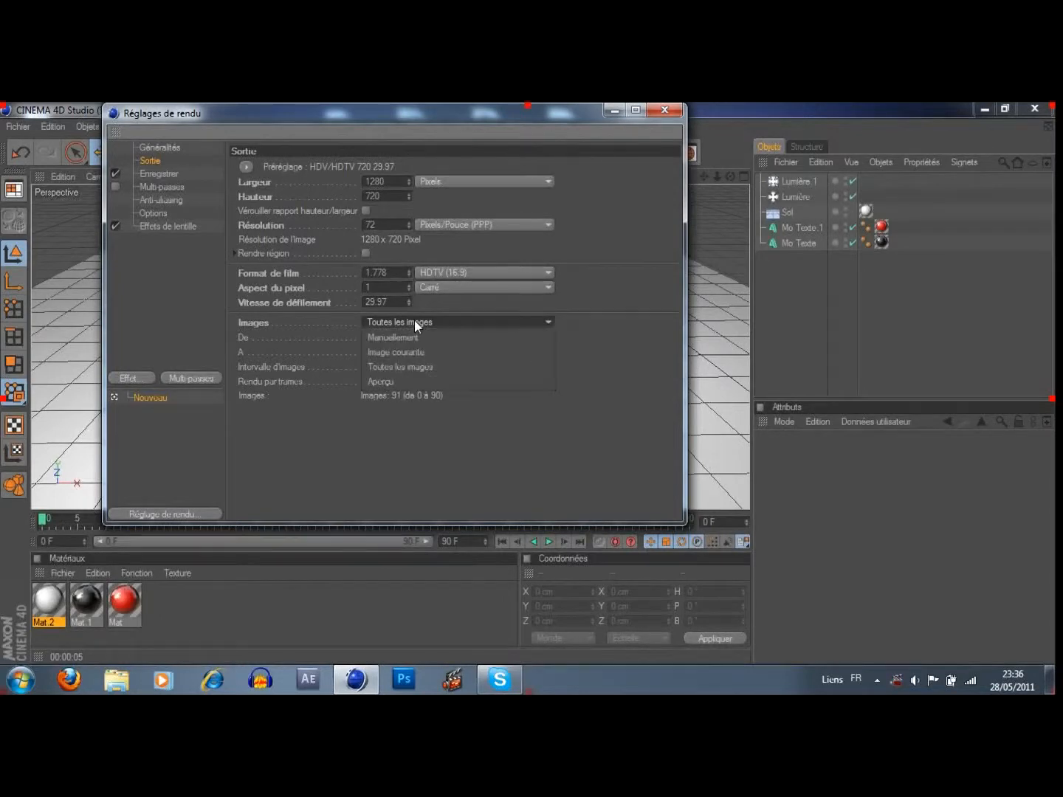
{"action": "left_click", "coordinate": [406, 367]}
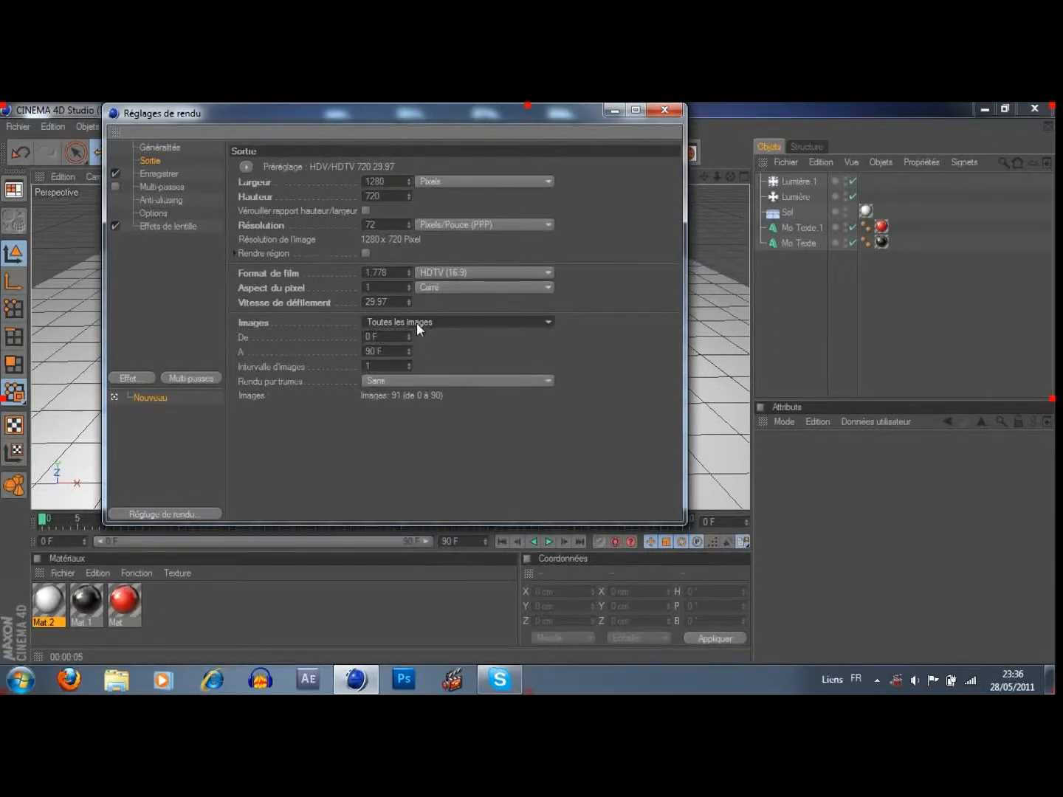
{"action": "left_click", "coordinate": [417, 322]}
{"action": "left_click", "coordinate": [413, 350]}
{"action": "left_click", "coordinate": [425, 322]}
{"action": "left_click", "coordinate": [414, 367]}
- Set the render's save path to a file named "tuto de base c4d" on the desktop
{"action": "left_click", "coordinate": [155, 173]}
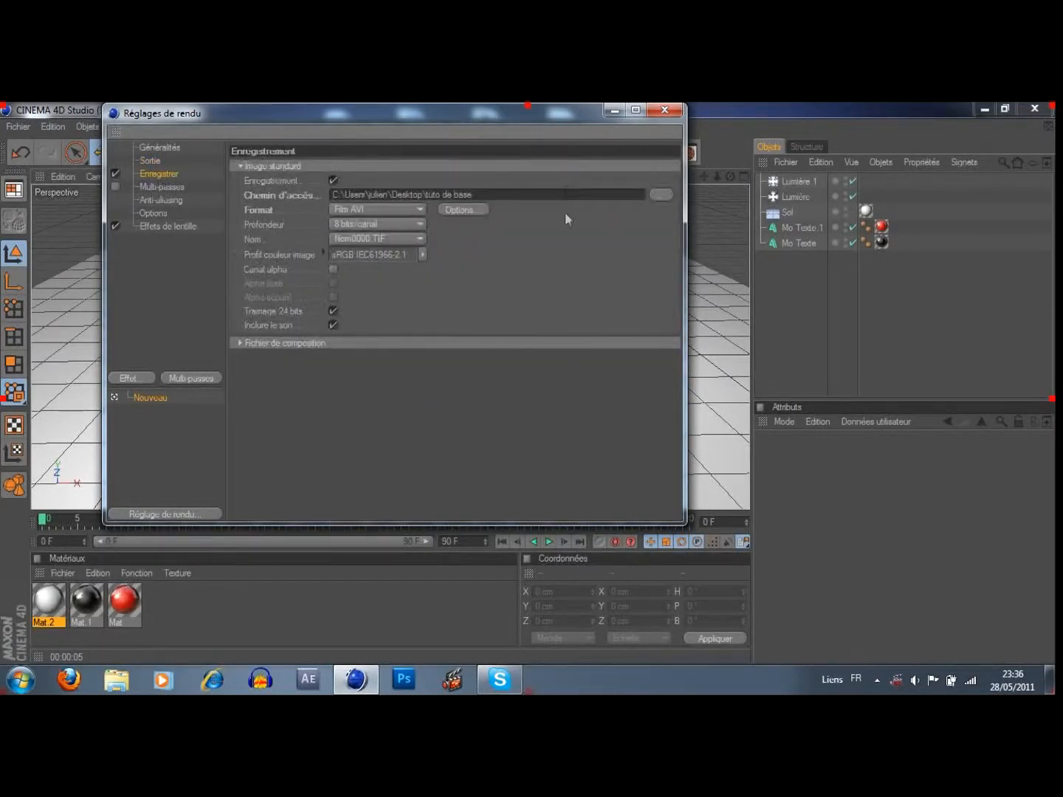
{"action": "left_click", "coordinate": [654, 194]}
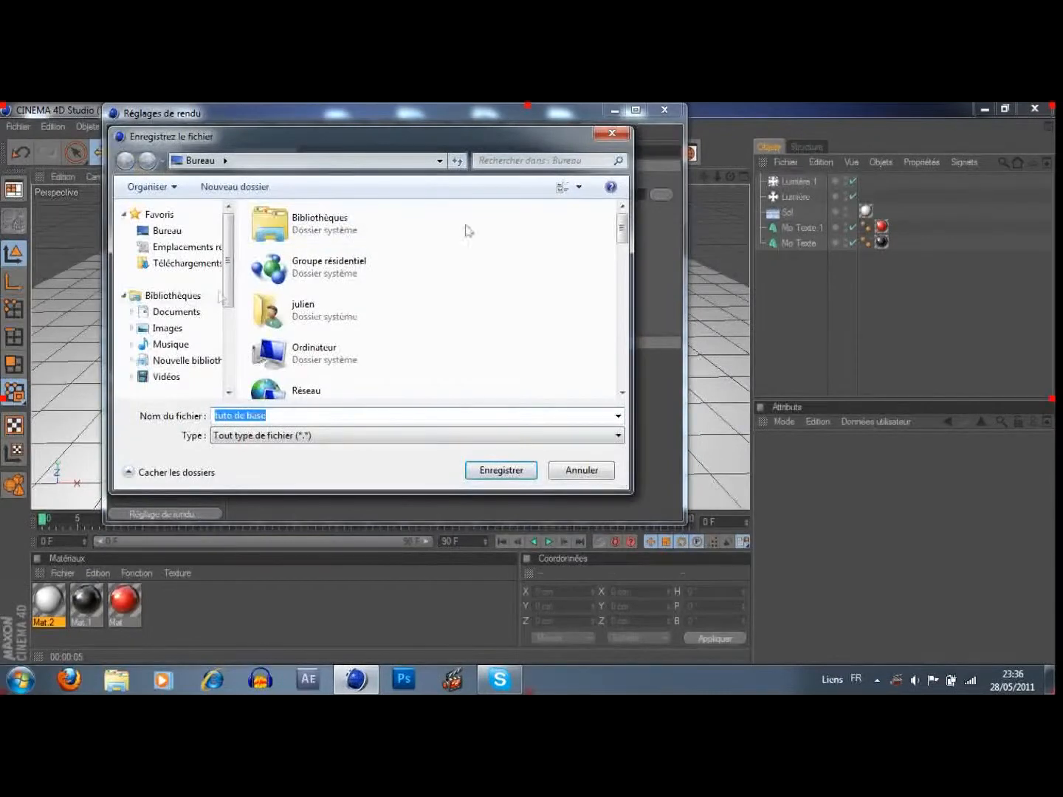
{"action": "left_click", "coordinate": [613, 134]}
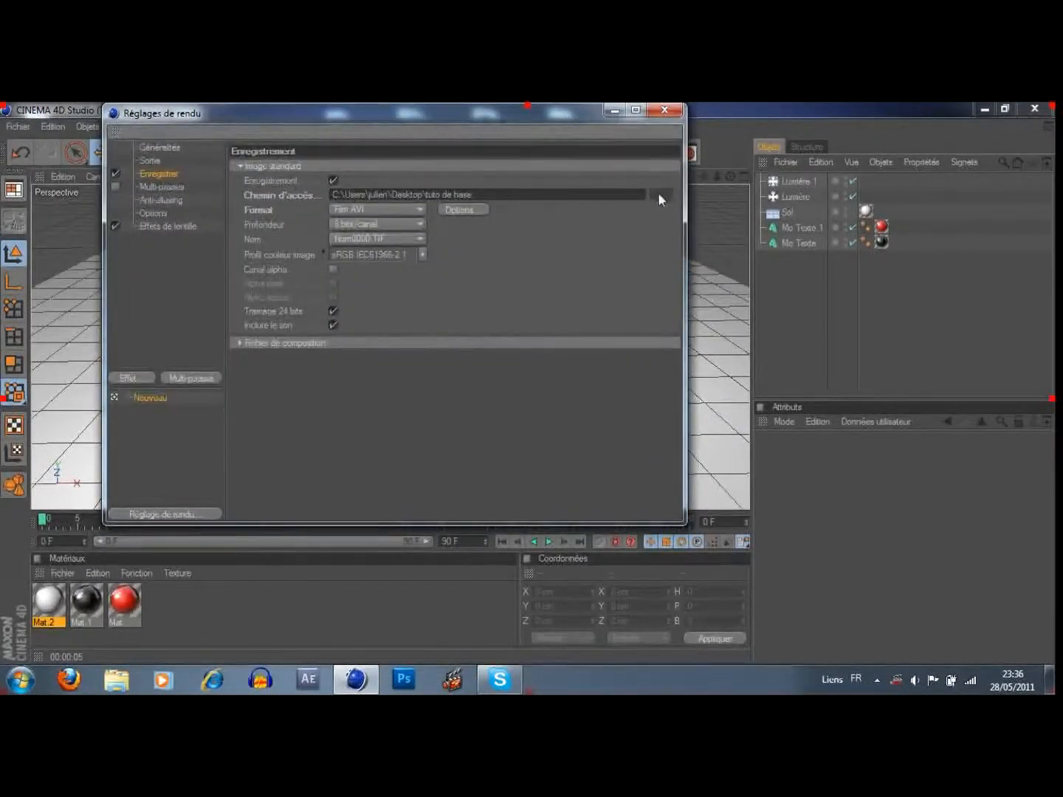
{"action": "left_click", "coordinate": [657, 194]}
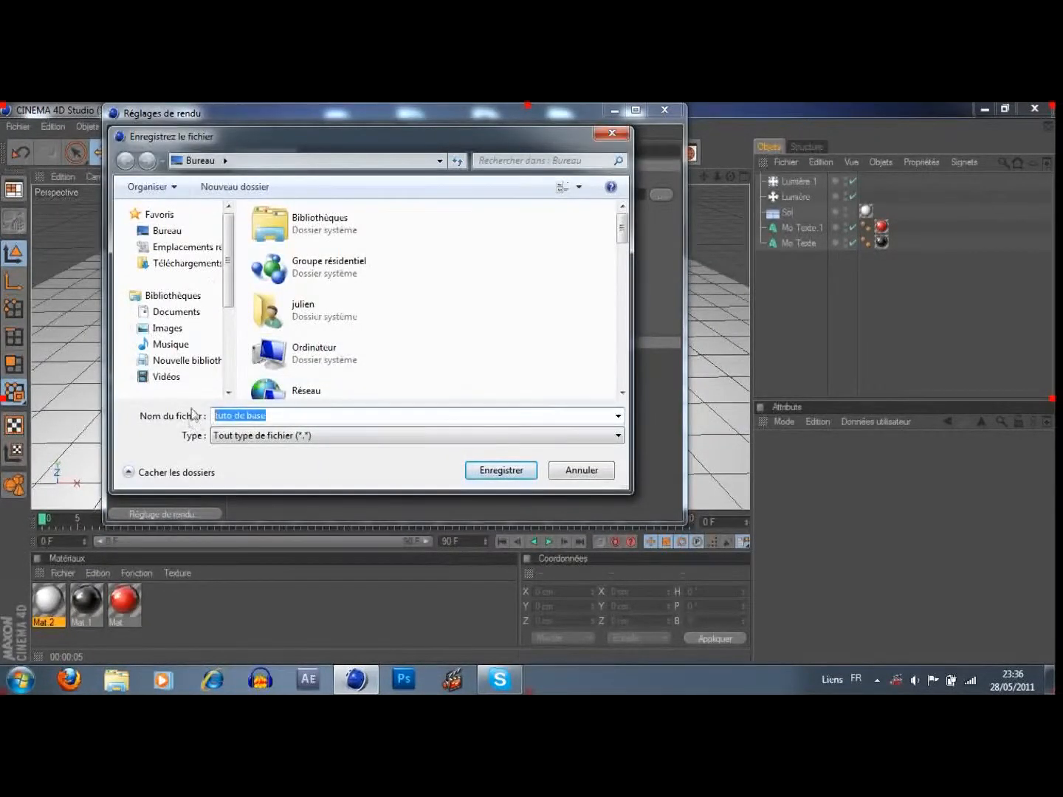
{"action": "left_click", "coordinate": [290, 417]}
{"action": "type", "text": "c4d"}
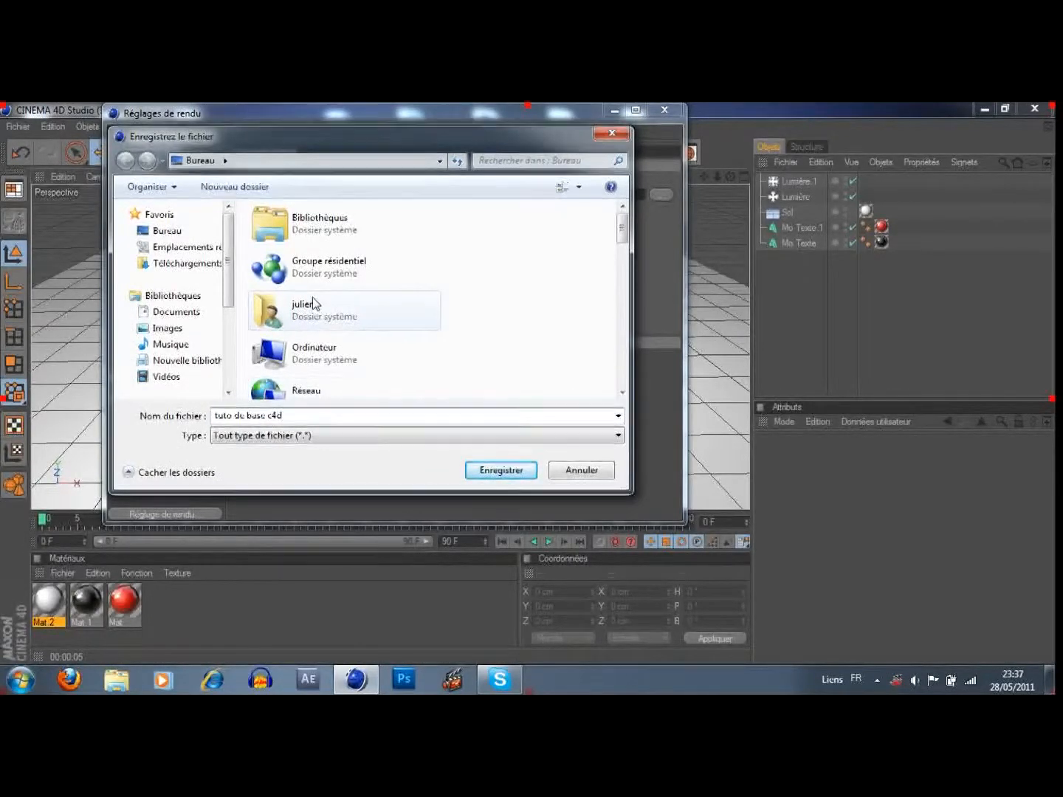
{"action": "key", "text": "Return"}
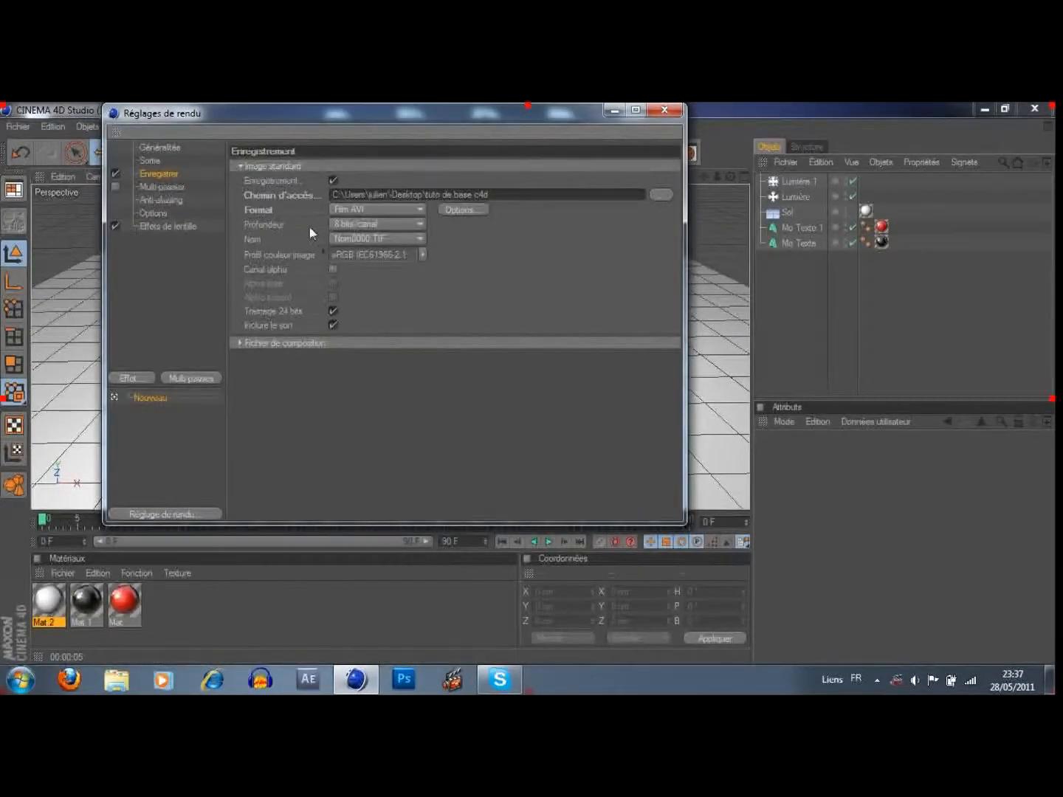
- Choose Film AVI as the save format of the render
{"action": "left_click", "coordinate": [352, 209]}
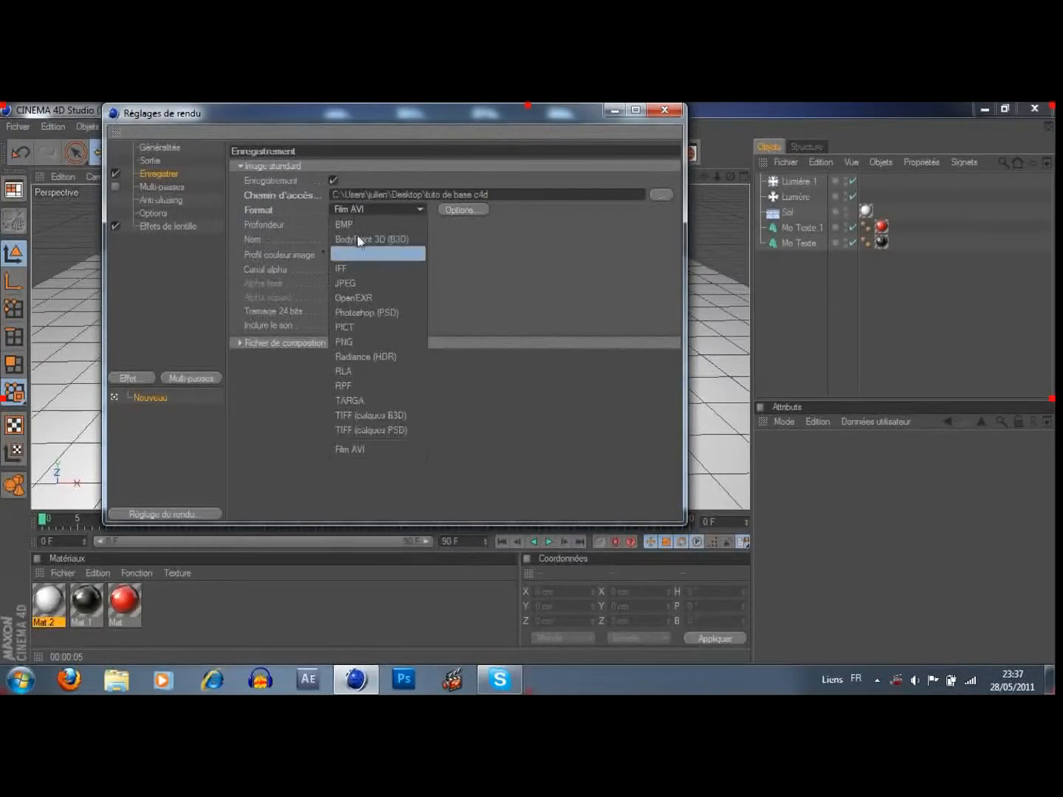
{"action": "left_click", "coordinate": [351, 450]}
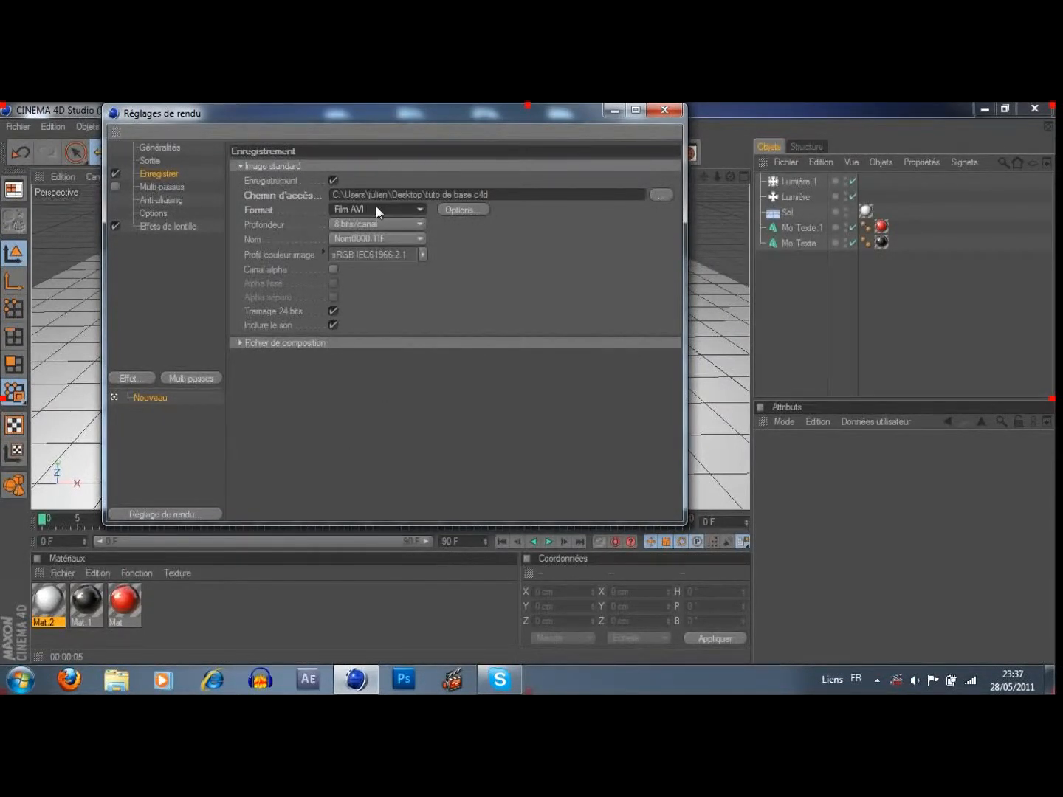
{"action": "left_click", "coordinate": [375, 209]}
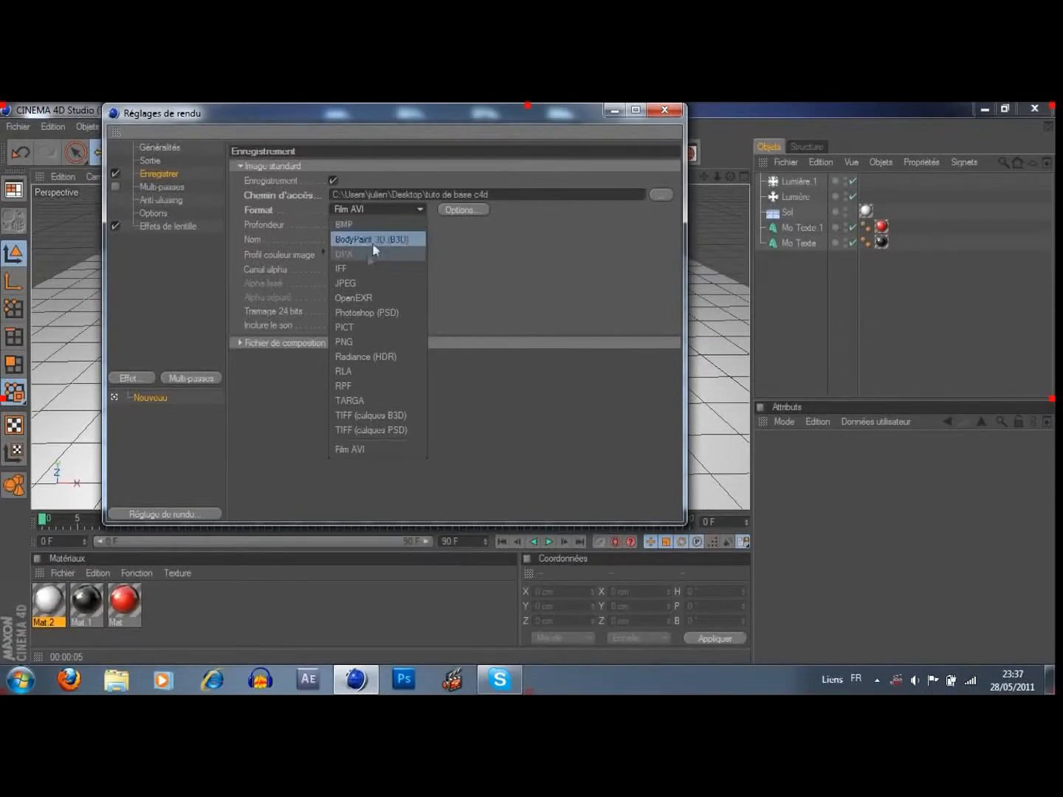
{"action": "left_click", "coordinate": [358, 341]}
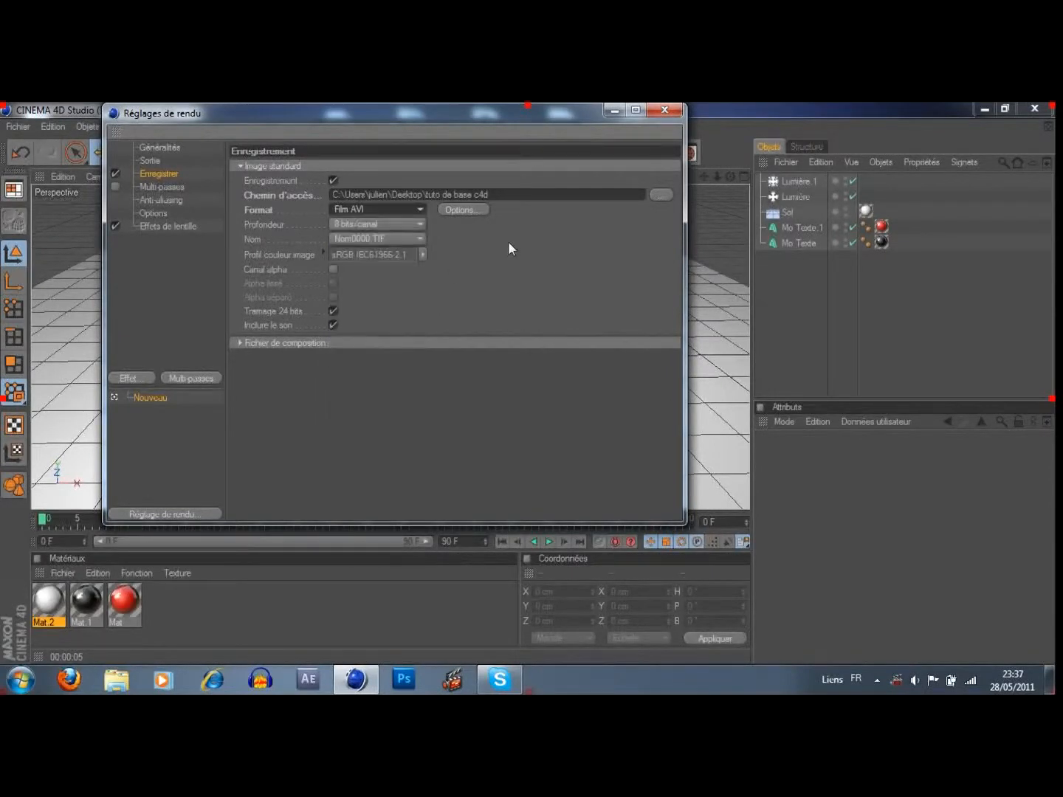
- Set anti-aliasing to Au mieux with a minimum level of 2x2, and close the render settings
{"action": "left_click", "coordinate": [162, 200]}
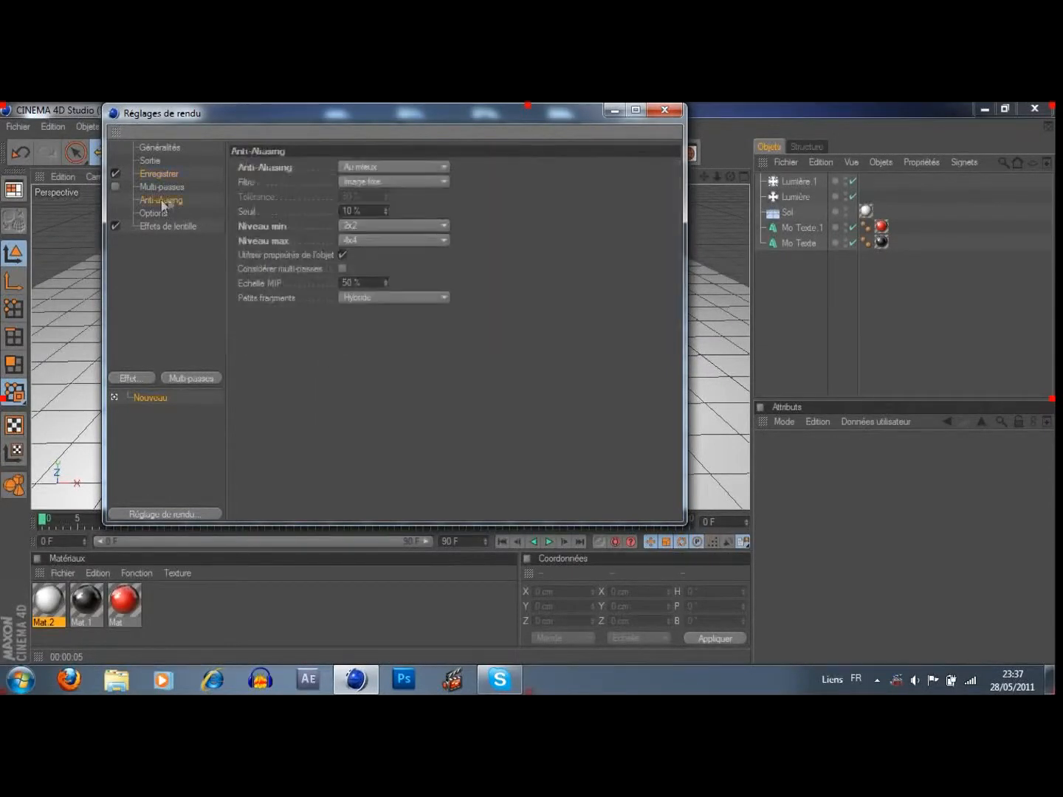
{"action": "left_click", "coordinate": [358, 167]}
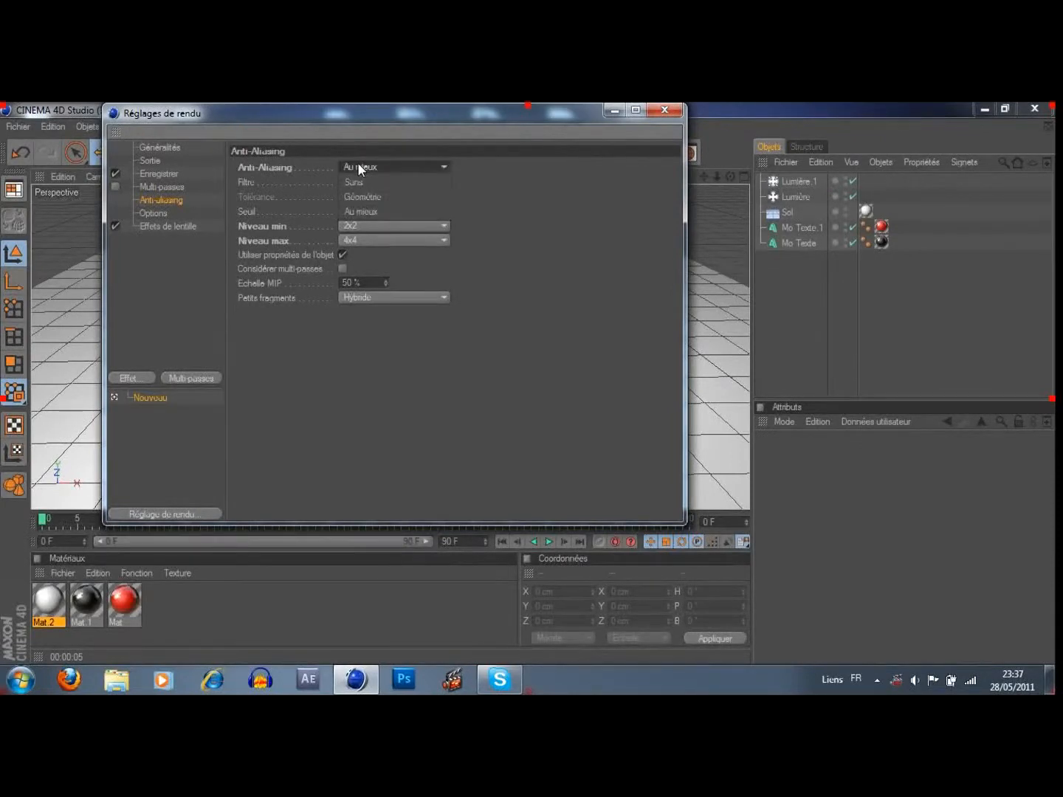
{"action": "left_click", "coordinate": [381, 209]}
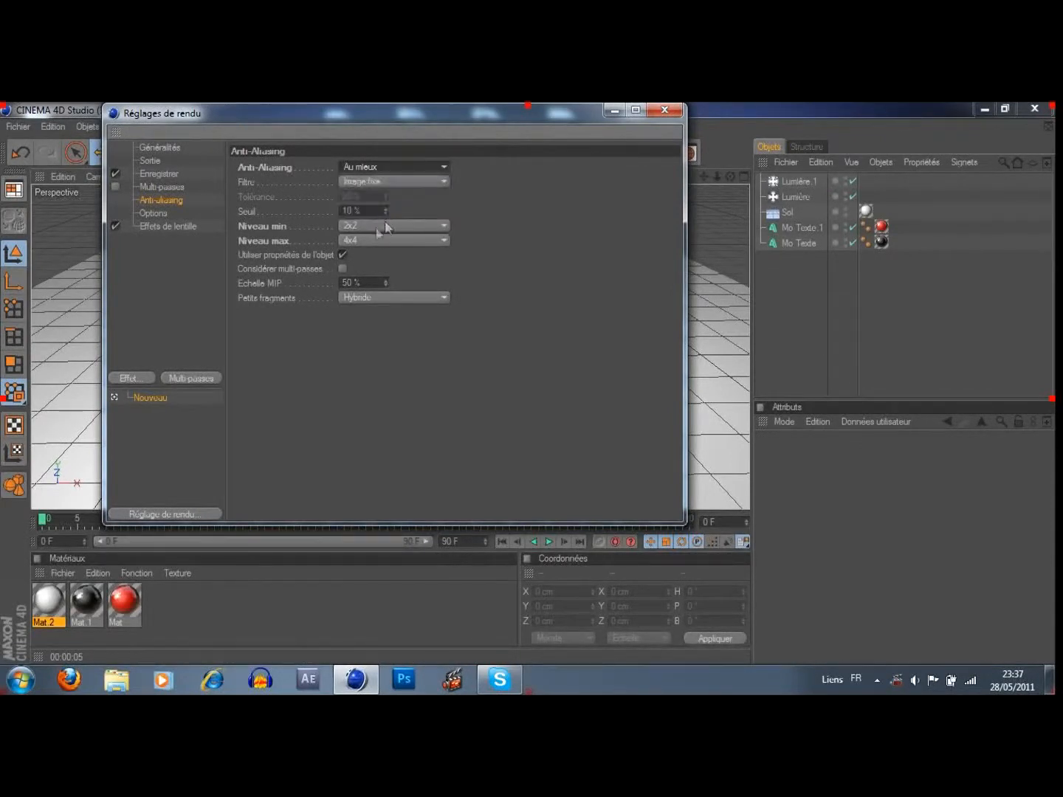
{"action": "left_click", "coordinate": [362, 224]}
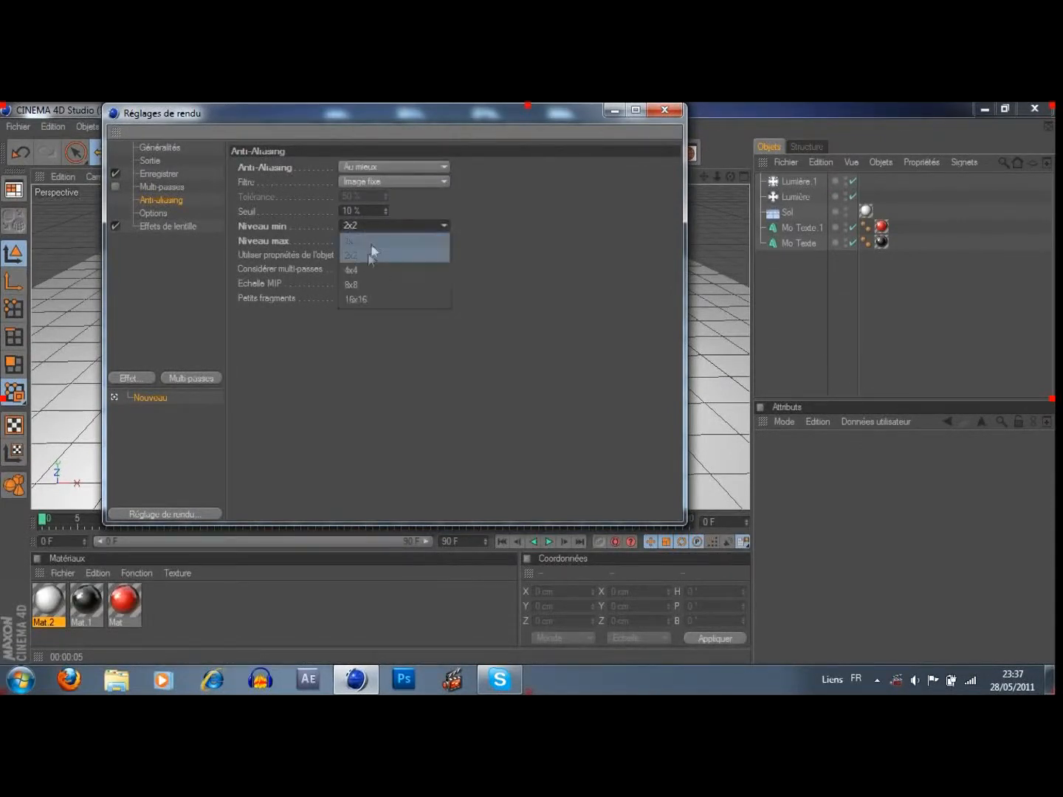
{"action": "left_click", "coordinate": [367, 254]}
{"action": "left_click", "coordinate": [664, 111]}
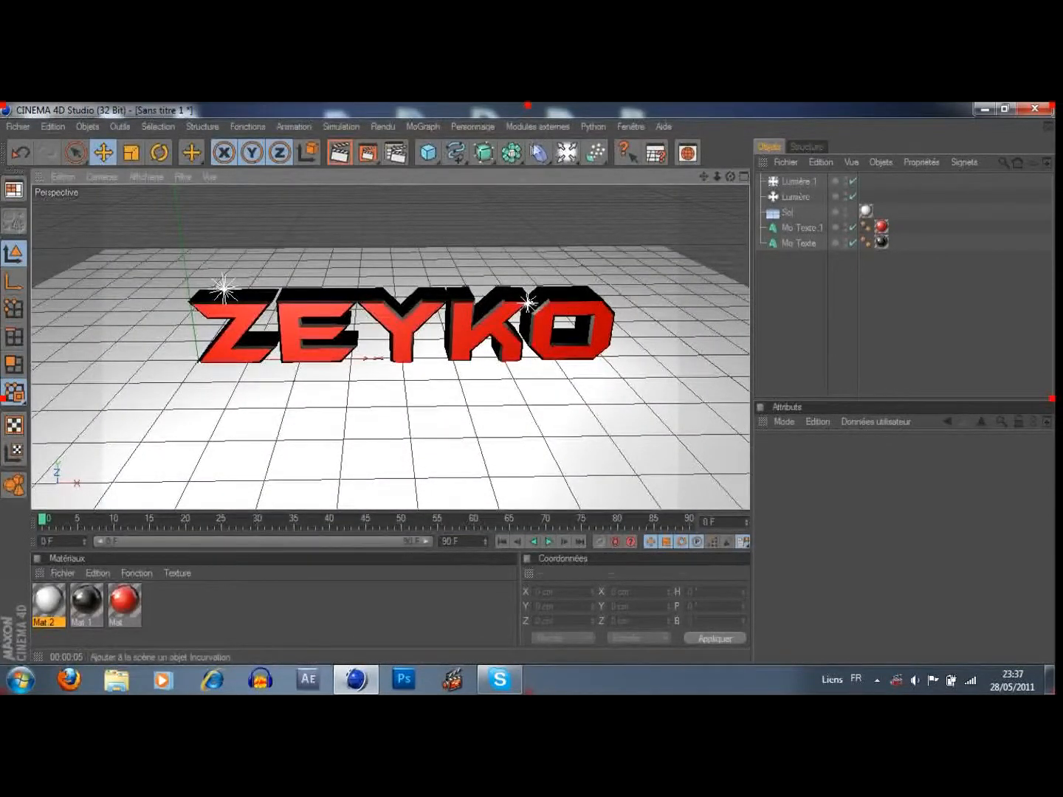
- Add a camera to the scene and look through it in the perspective view
{"action": "mouse_move", "coordinate": [730, 177]}
{"action": "left_mouse_down"}
{"action": "mouse_move", "coordinate": [665, 207]}
{"action": "mouse_move", "coordinate": [738, 177]}
{"action": "mouse_move", "coordinate": [727, 170]}
{"action": "mouse_move", "coordinate": [721, 178]}
{"action": "mouse_move", "coordinate": [744, 175]}
{"action": "mouse_move", "coordinate": [731, 177]}
{"action": "left_mouse_up"}
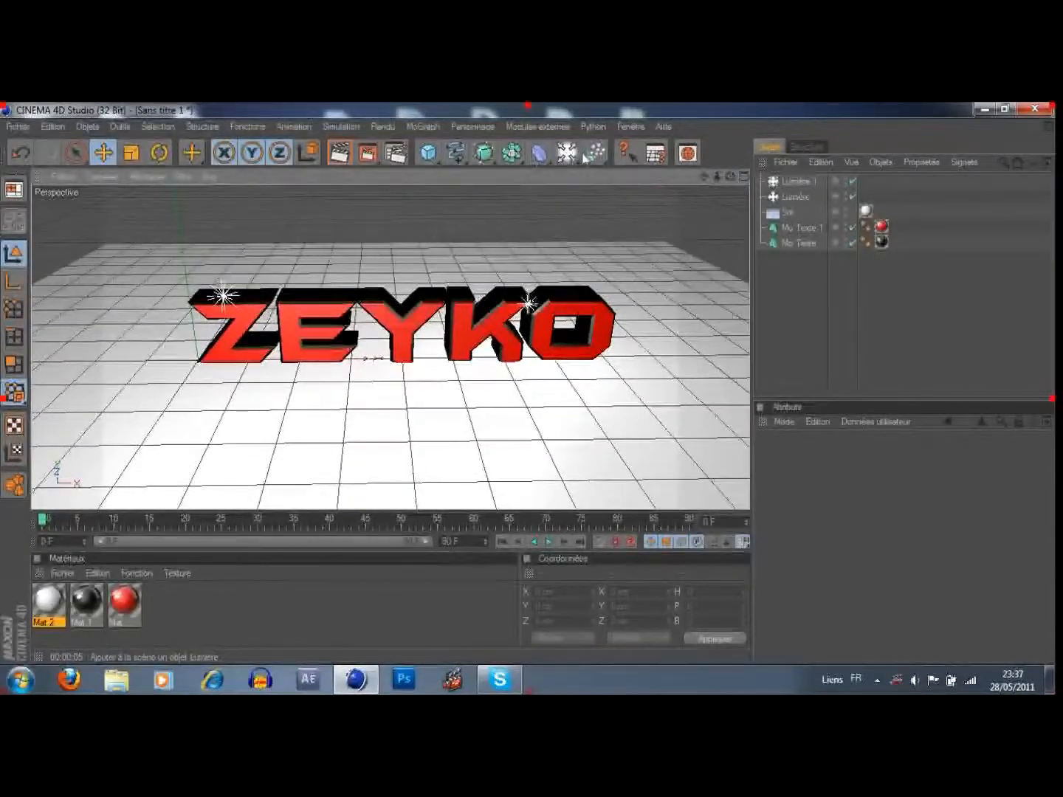
{"action": "left_click", "coordinate": [567, 152]}
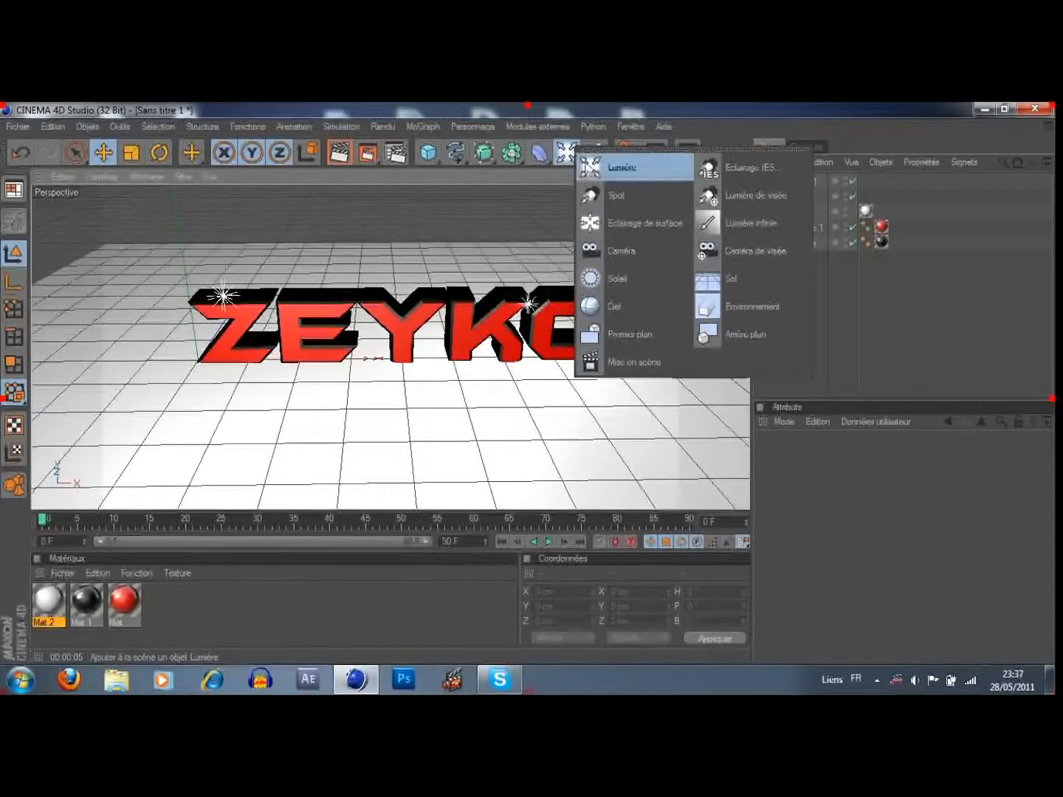
{"action": "left_click", "coordinate": [622, 253]}
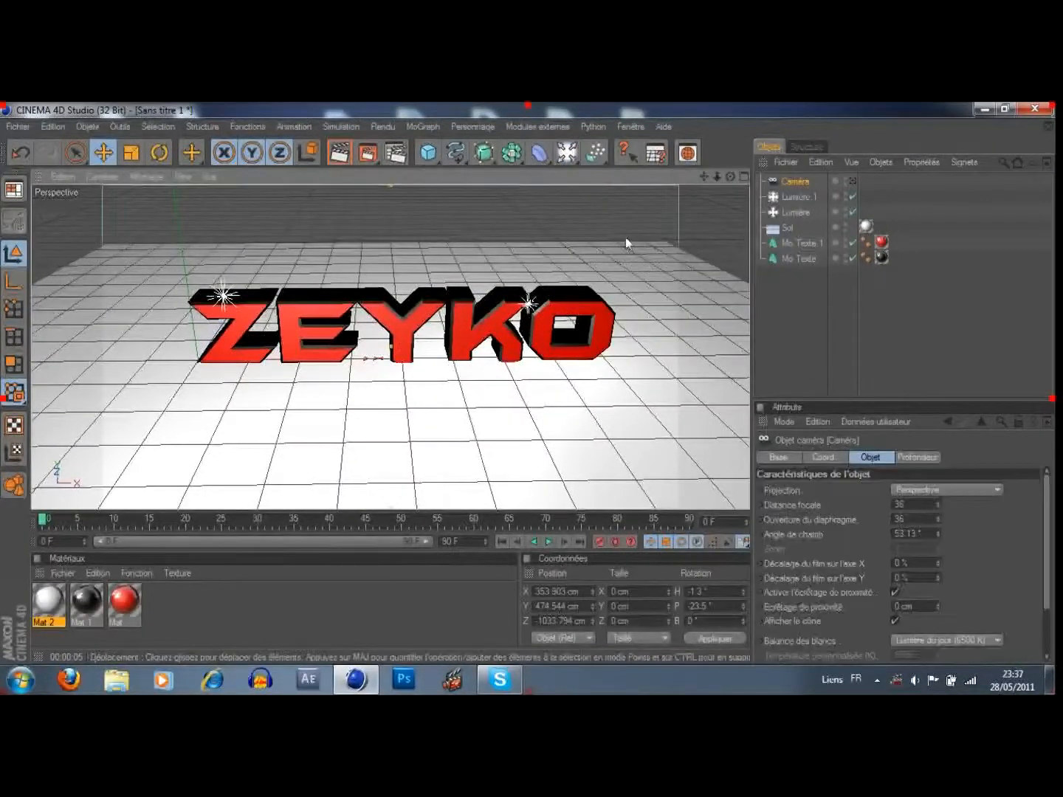
{"action": "left_click", "coordinate": [853, 180]}
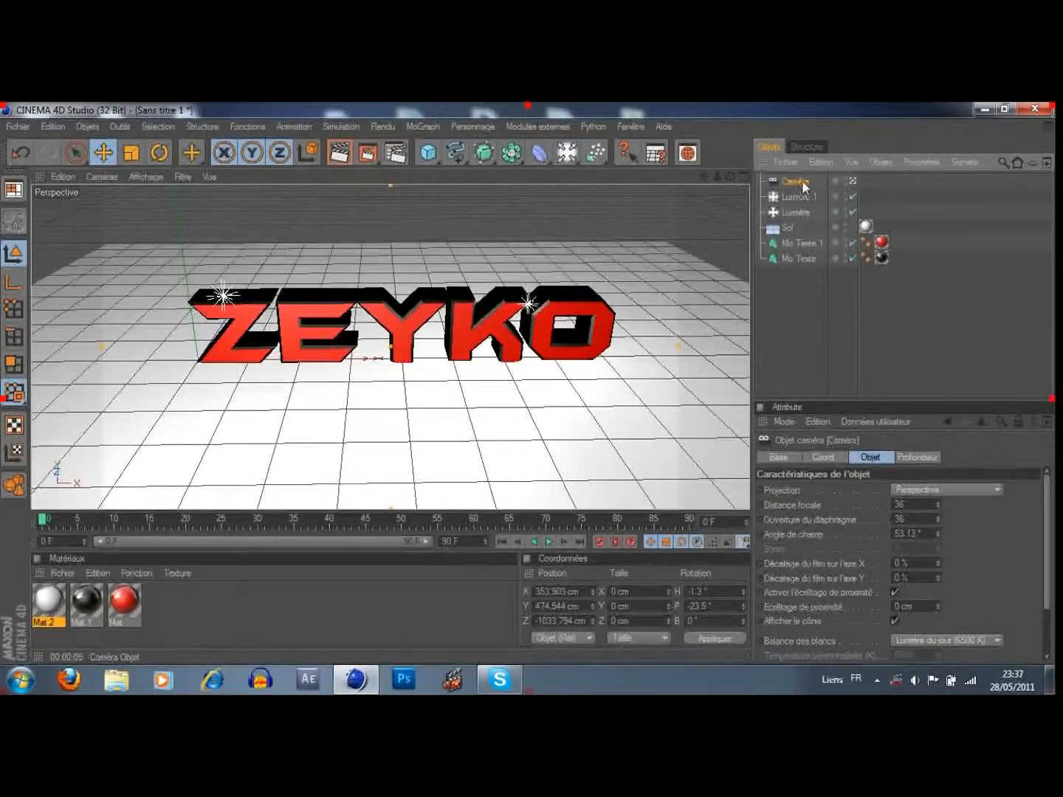
- Pull the camera back to about X 288, Y 1101, Z -2723 cm so the whole floor surrounds the ZEYKO text
{"action": "left_click_drag", "start_coordinate": [703, 176], "coordinate": [679, 179]}
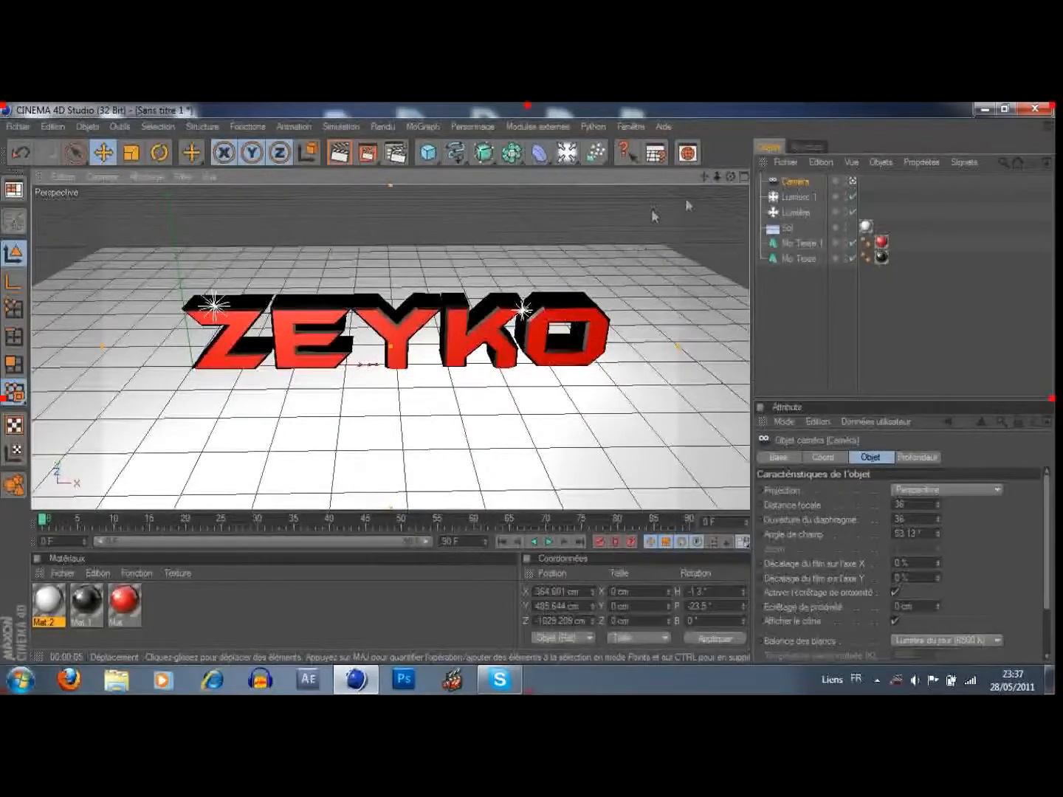
{"action": "left_click_drag", "start_coordinate": [697, 181], "coordinate": [904, 172]}
{"action": "scroll", "coordinate": [591, 307], "scroll_direction": "up", "scroll_amount": 3}
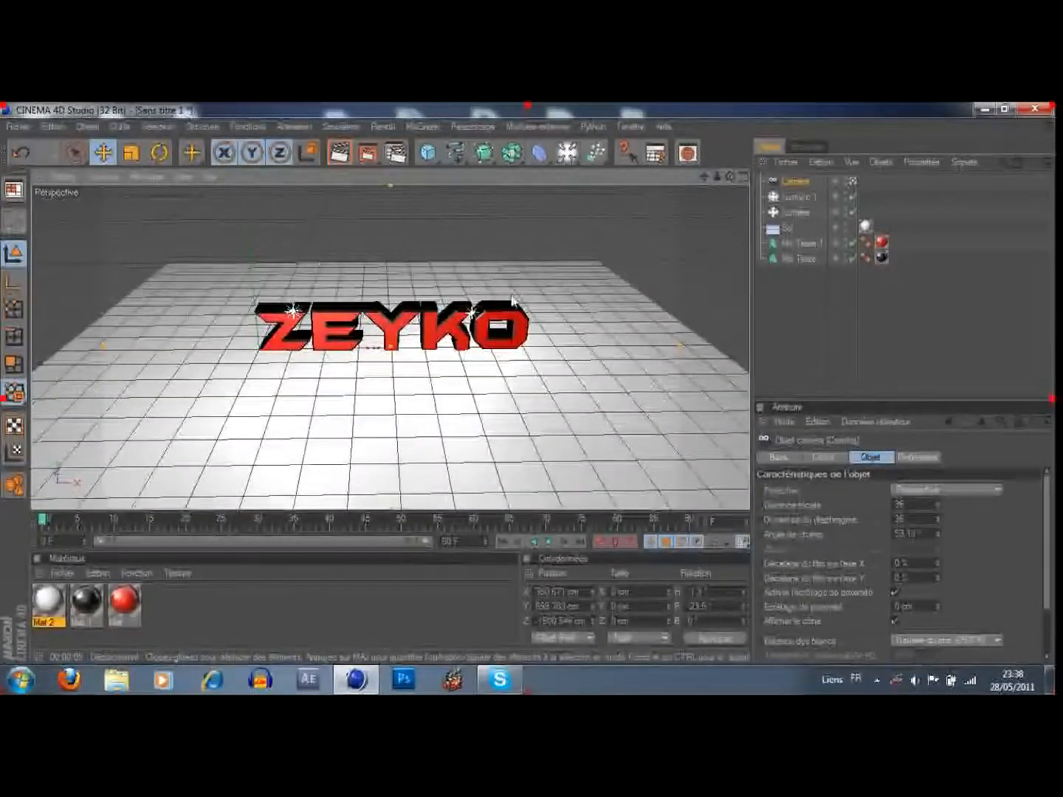
{"action": "scroll", "coordinate": [618, 236], "scroll_direction": "up", "scroll_amount": 3}
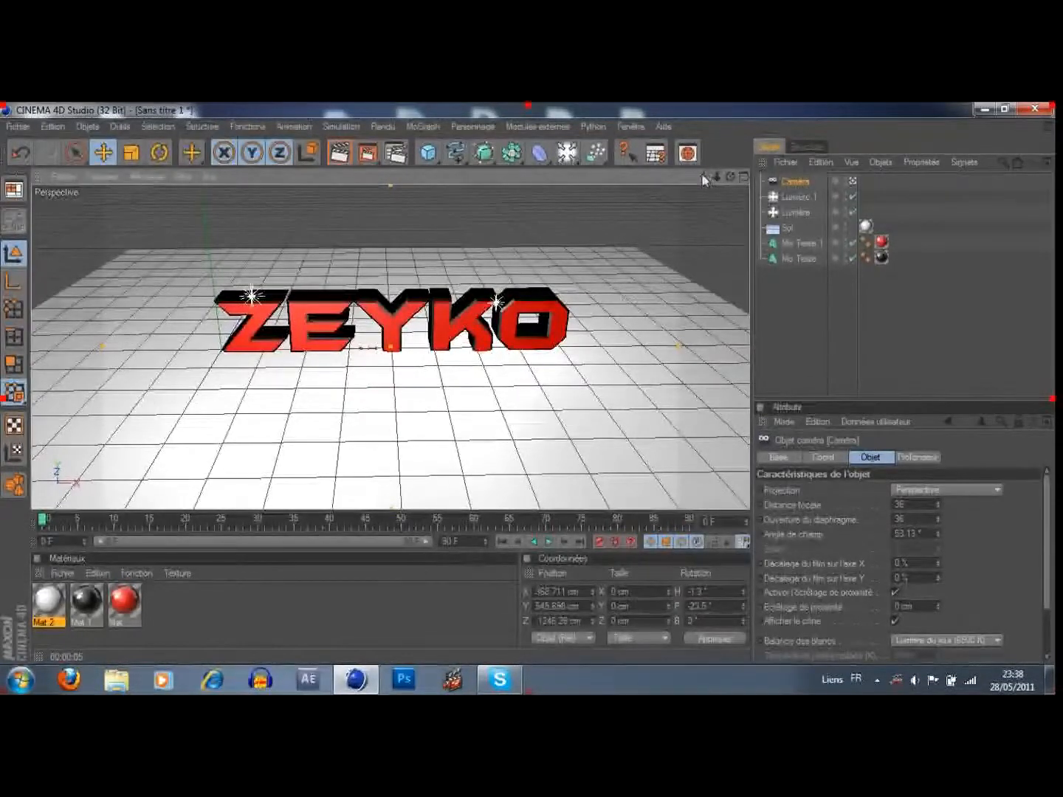
{"action": "left_click_drag", "start_coordinate": [716, 177], "coordinate": [578, 268]}
{"action": "scroll", "coordinate": [578, 270], "scroll_direction": "down", "scroll_amount": 1}
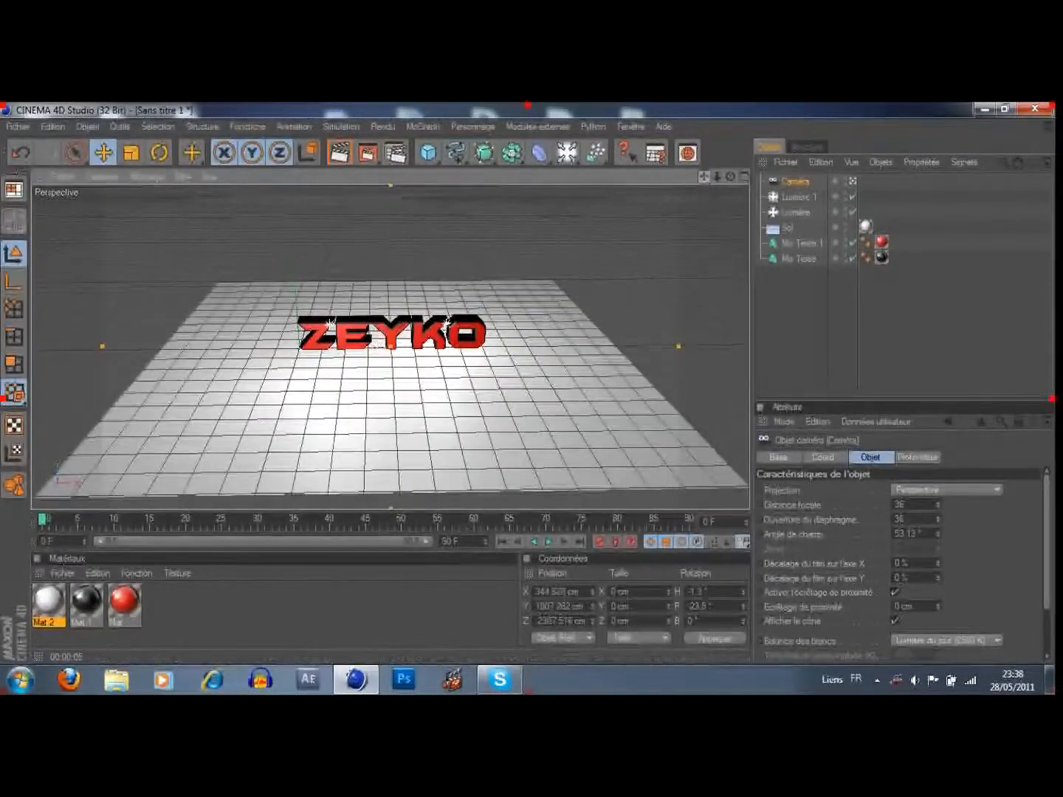
{"action": "left_click_drag", "start_coordinate": [702, 175], "coordinate": [714, 159]}
{"action": "scroll", "coordinate": [569, 248], "scroll_direction": "down", "scroll_amount": 2}
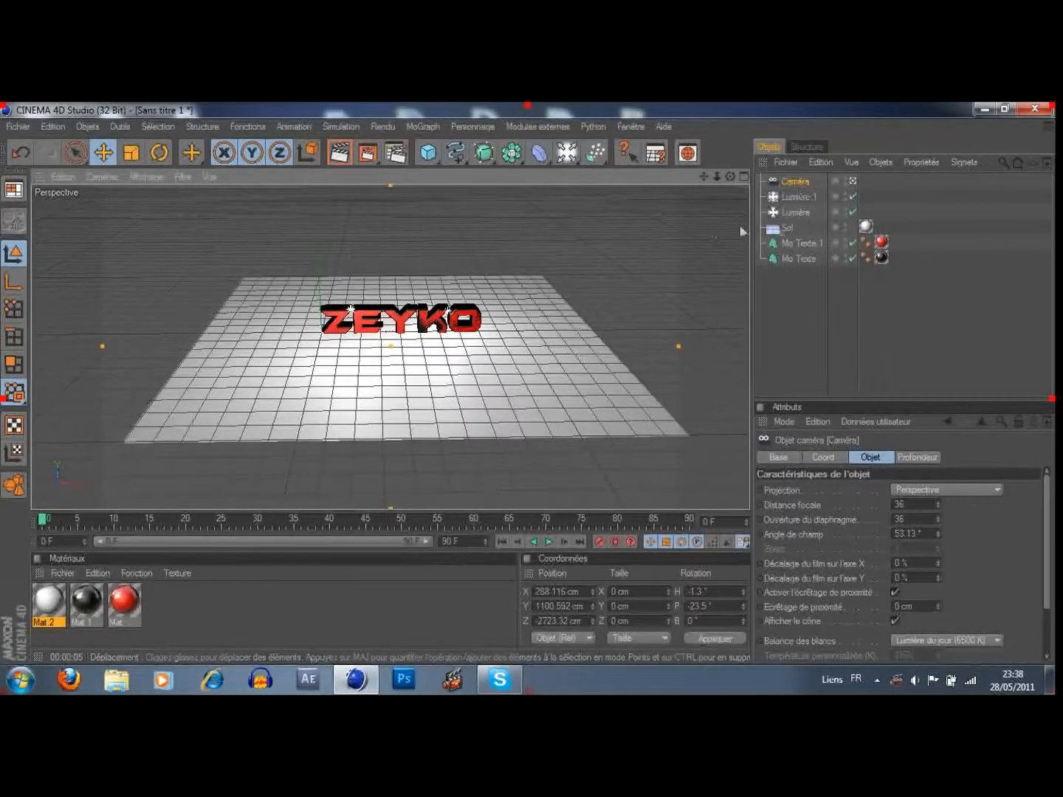
- Record a keyframe for the camera's starting position at frame 0
{"action": "left_click", "coordinate": [797, 243]}
{"action": "left_click_drag", "start_coordinate": [329, 304], "coordinate": [328, 309]}
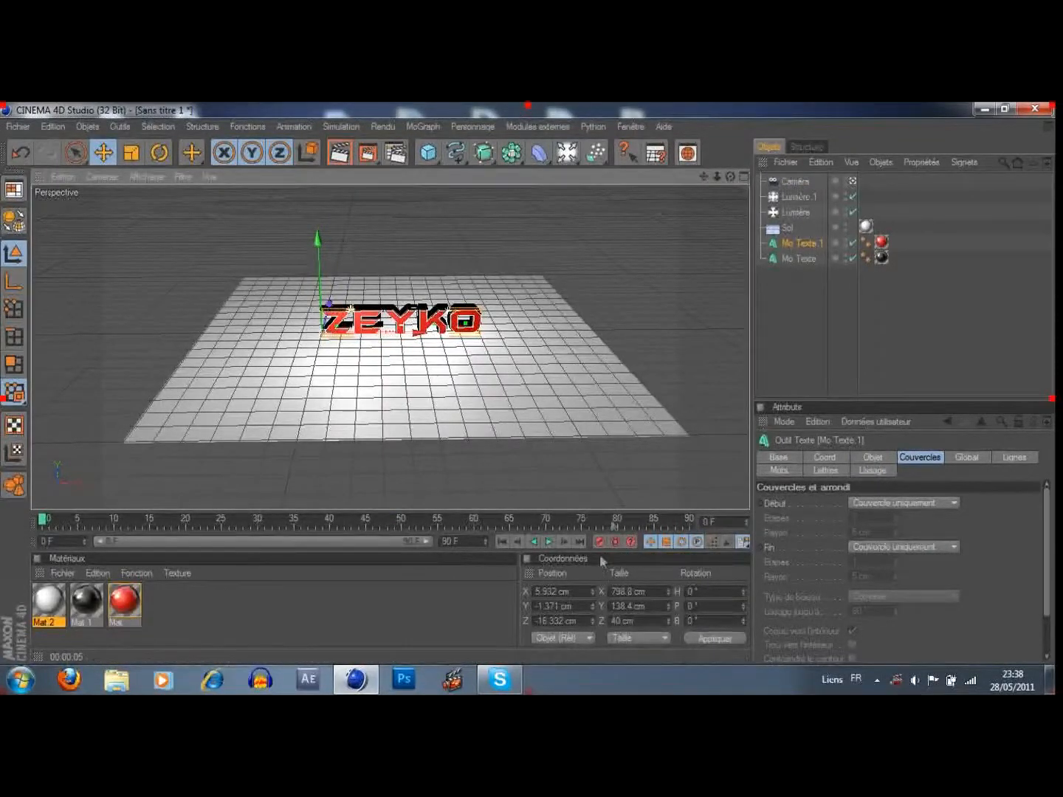
{"action": "left_click", "coordinate": [797, 183]}
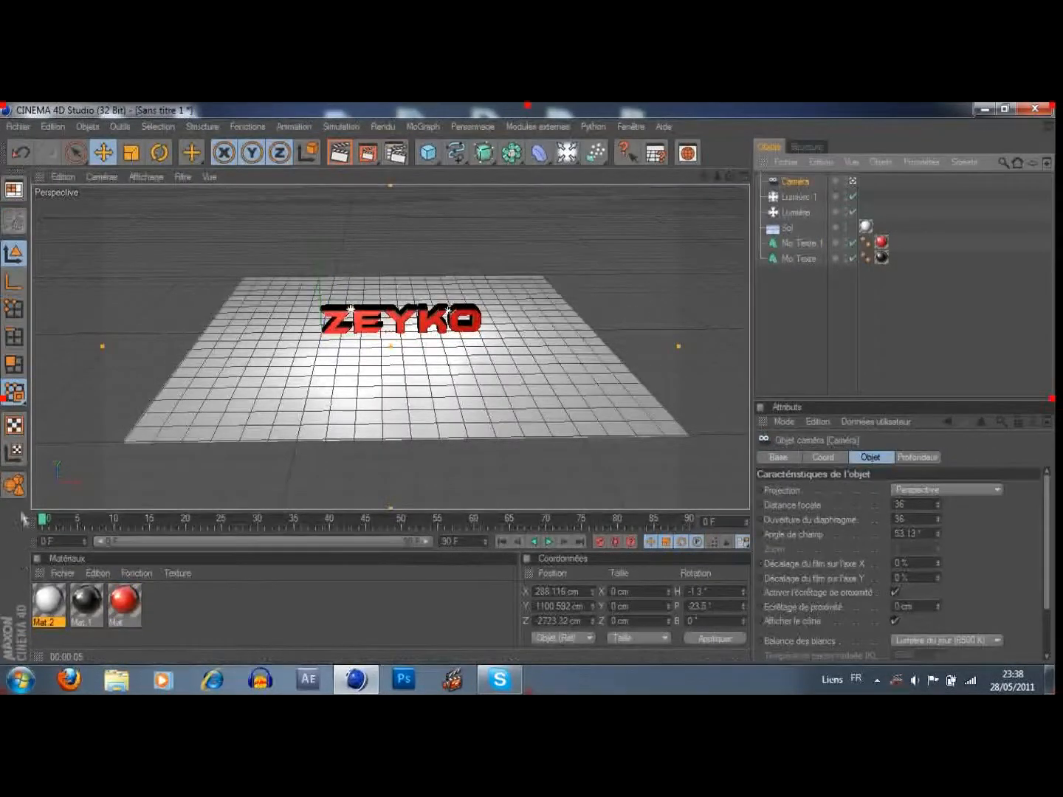
{"action": "left_click", "coordinate": [599, 543]}
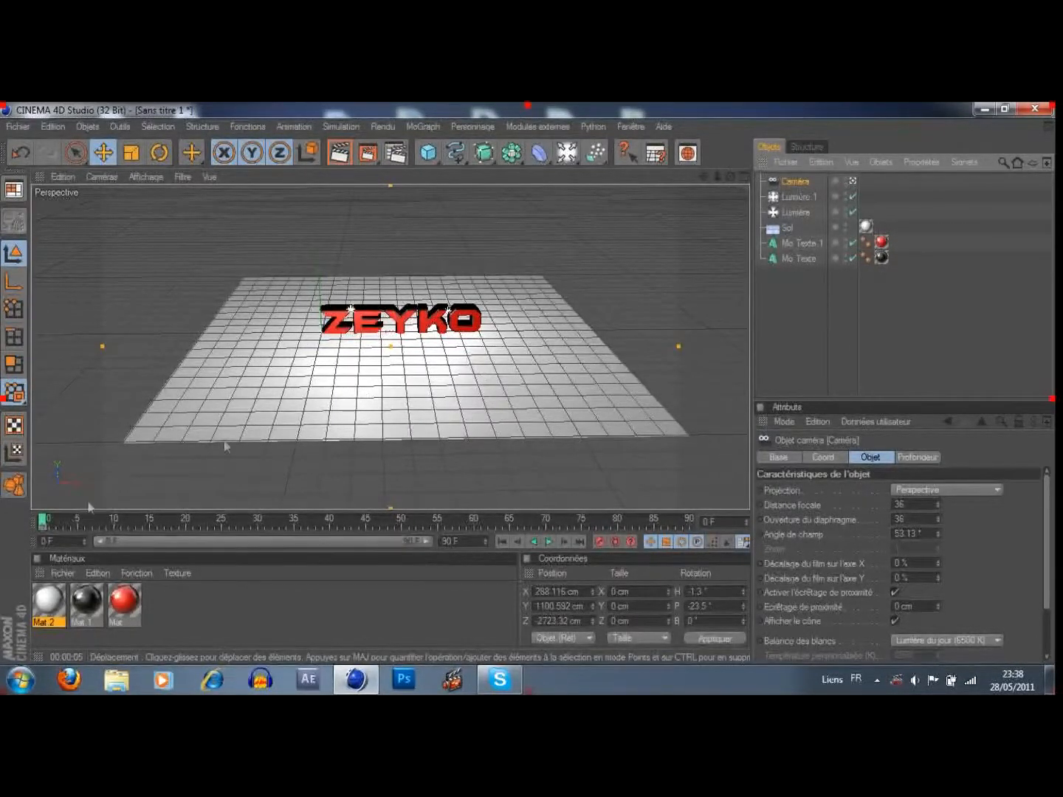
- At frame 20, move the camera closer to the ZEYKO text at about X 367, Y 553, Z -1271 cm and record a keyframe
{"action": "left_click_drag", "start_coordinate": [44, 523], "coordinate": [189, 526]}
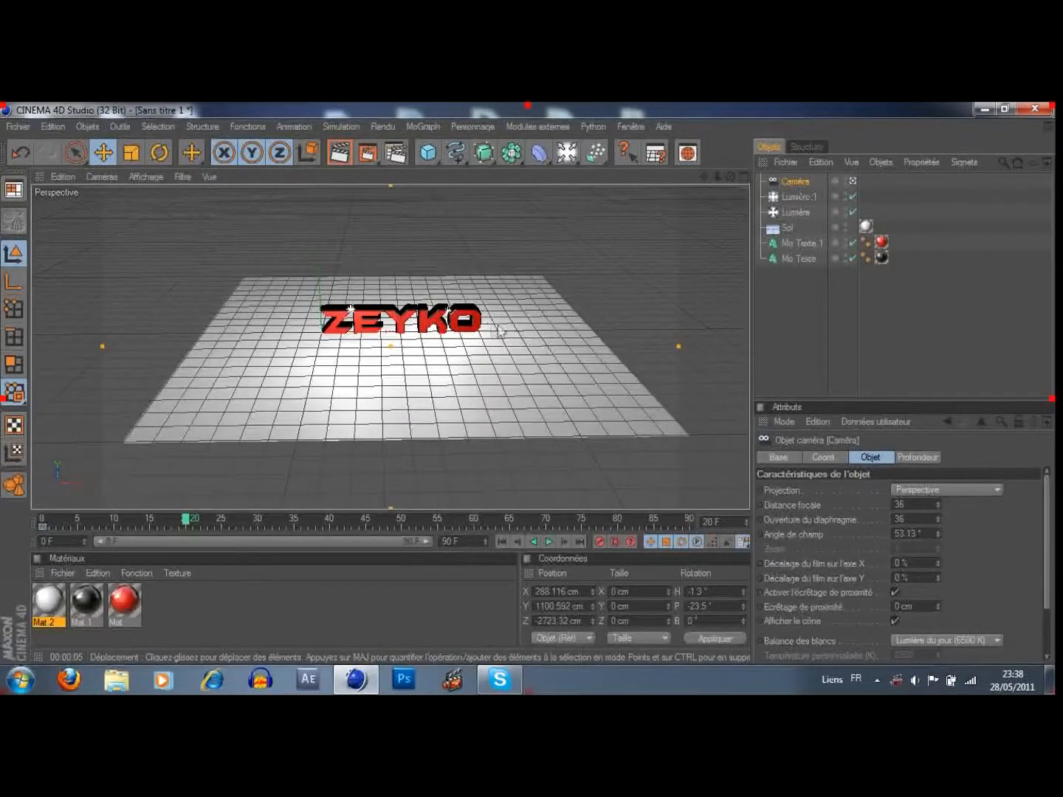
{"action": "scroll", "coordinate": [499, 362], "scroll_direction": "up", "scroll_amount": 5}
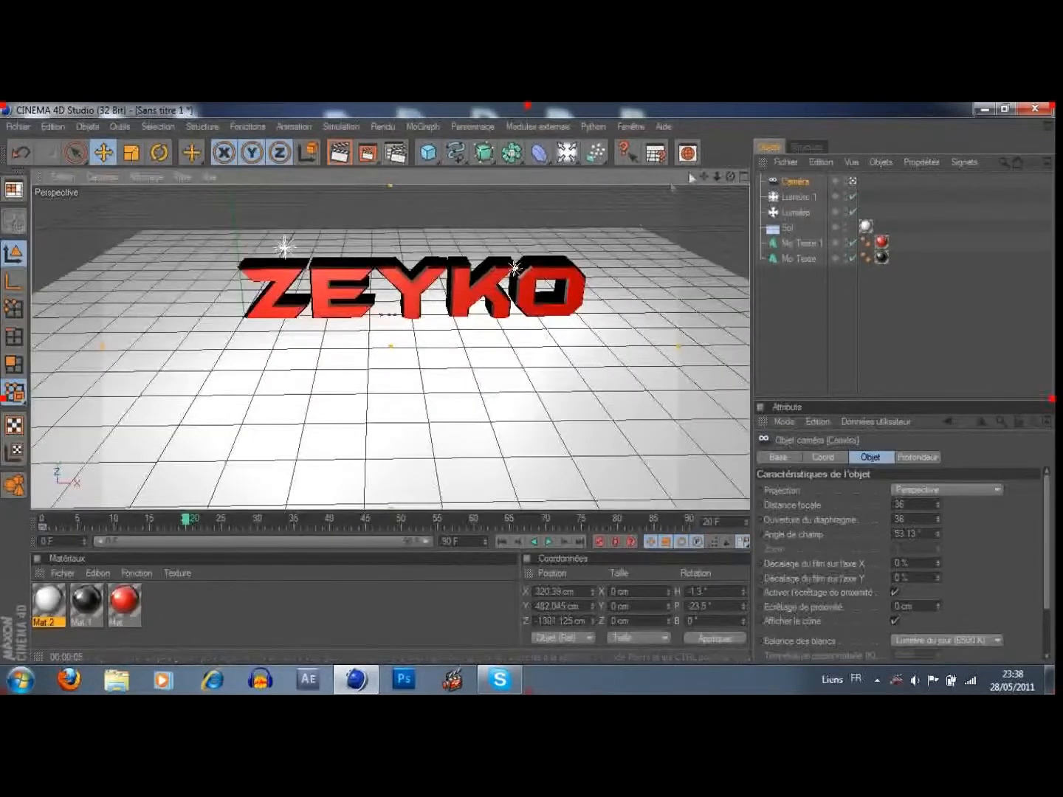
{"action": "left_click_drag", "start_coordinate": [703, 173], "coordinate": [682, 200]}
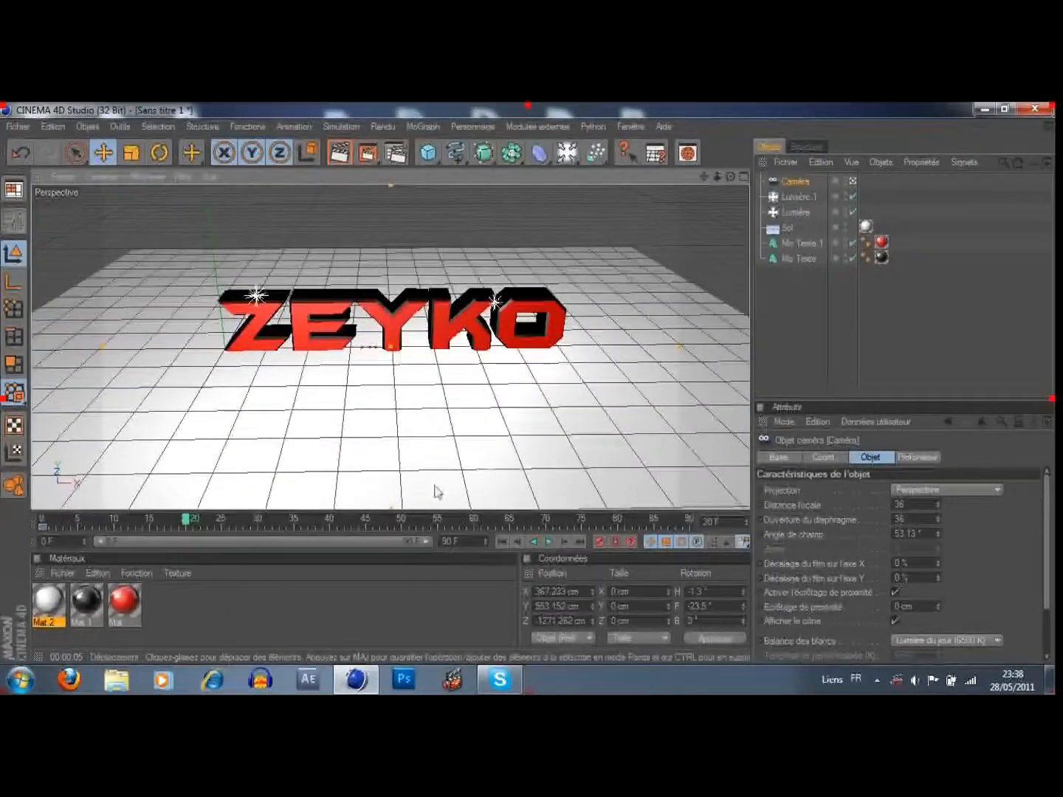
{"action": "left_click", "coordinate": [600, 542]}
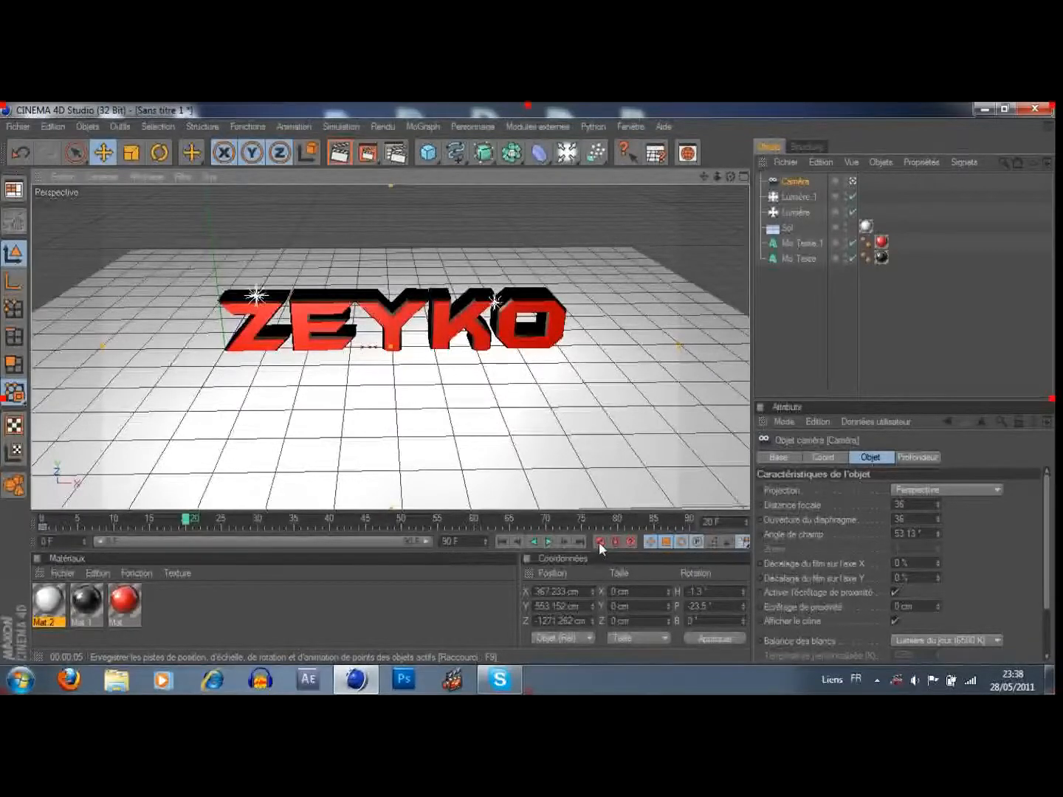
- At frame 40, shift the camera past the final O to about X 940, Y 444, Z -798 cm and record a keyframe
{"action": "left_click_drag", "start_coordinate": [187, 521], "coordinate": [330, 524]}
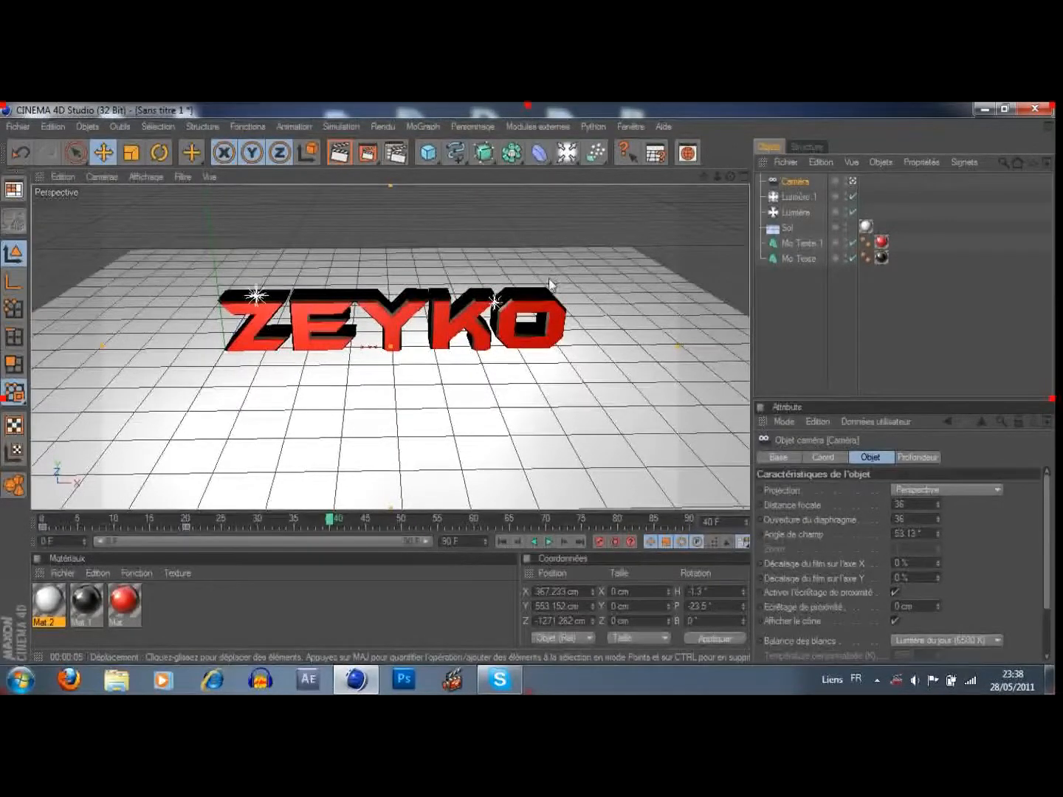
{"action": "scroll", "coordinate": [549, 287], "scroll_direction": "up", "scroll_amount": 3}
{"action": "scroll", "coordinate": [549, 291], "scroll_direction": "up", "scroll_amount": 3}
{"action": "mouse_move", "coordinate": [702, 176]}
{"action": "left_mouse_down"}
{"action": "mouse_move", "coordinate": [703, 223]}
{"action": "mouse_move", "coordinate": [702, 187]}
{"action": "left_mouse_up"}
{"action": "right_click_drag", "start_coordinate": [702, 177], "coordinate": [658, 177]}
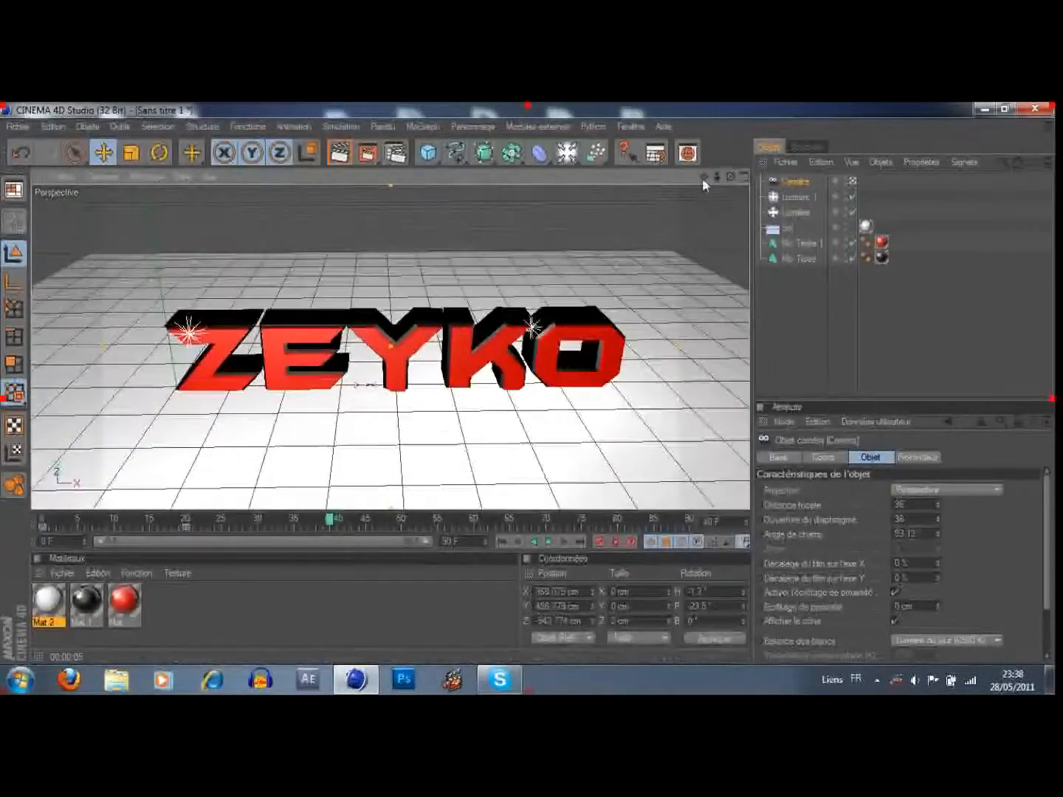
{"action": "left_click_drag", "start_coordinate": [702, 175], "coordinate": [692, 213]}
{"action": "scroll", "coordinate": [694, 207], "scroll_direction": "up", "scroll_amount": 2}
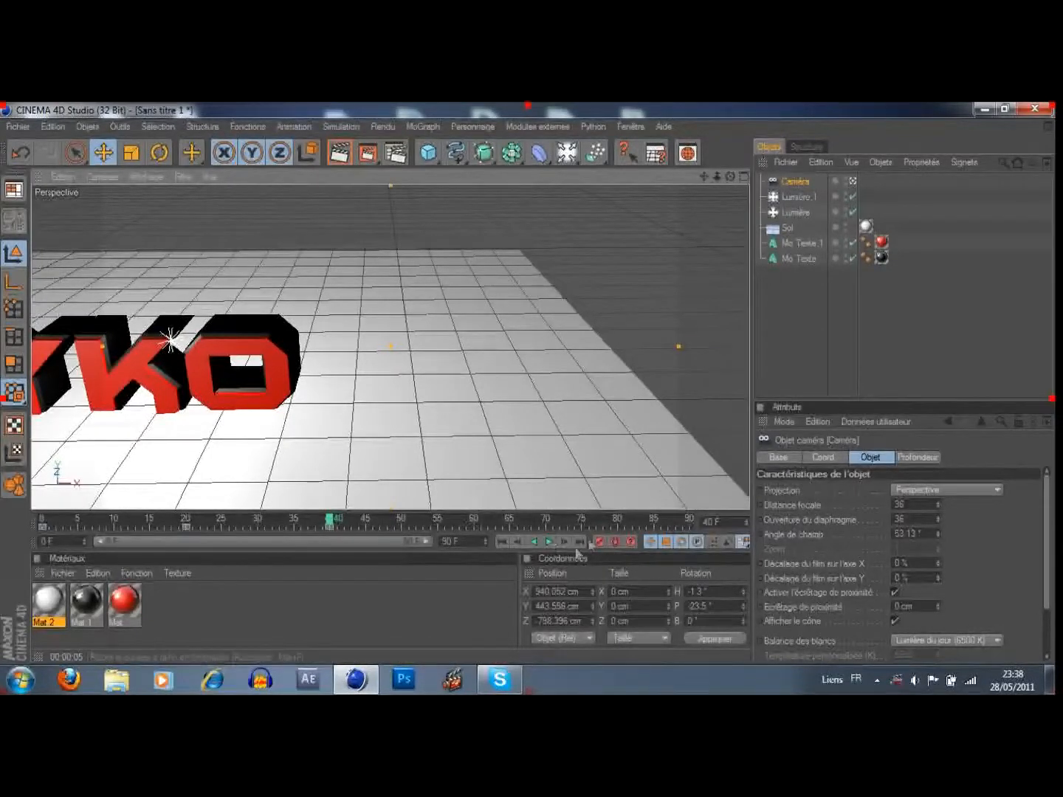
- At frame 60, move the camera to the Z side of the text, about X -119, Y 470, Z -763 cm, and record a keyframe
{"action": "left_click", "coordinate": [330, 520]}
{"action": "left_click_drag", "start_coordinate": [347, 527], "coordinate": [429, 526]}
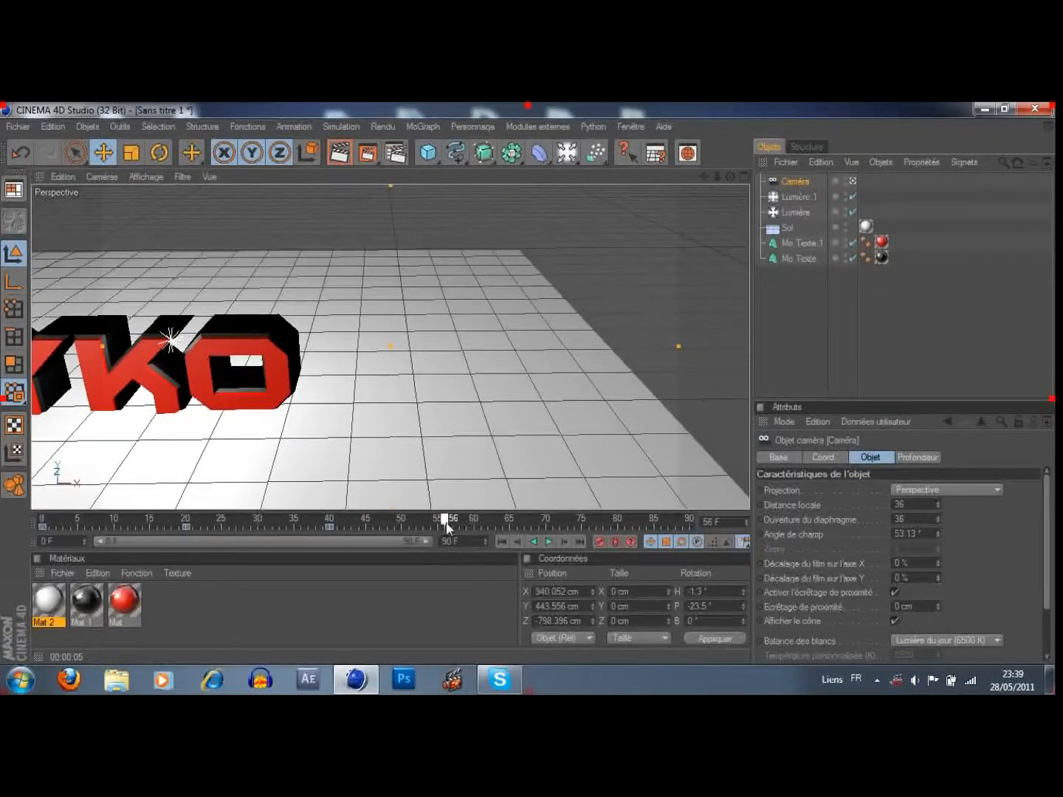
{"action": "left_click_drag", "start_coordinate": [703, 176], "coordinate": [1043, 133]}
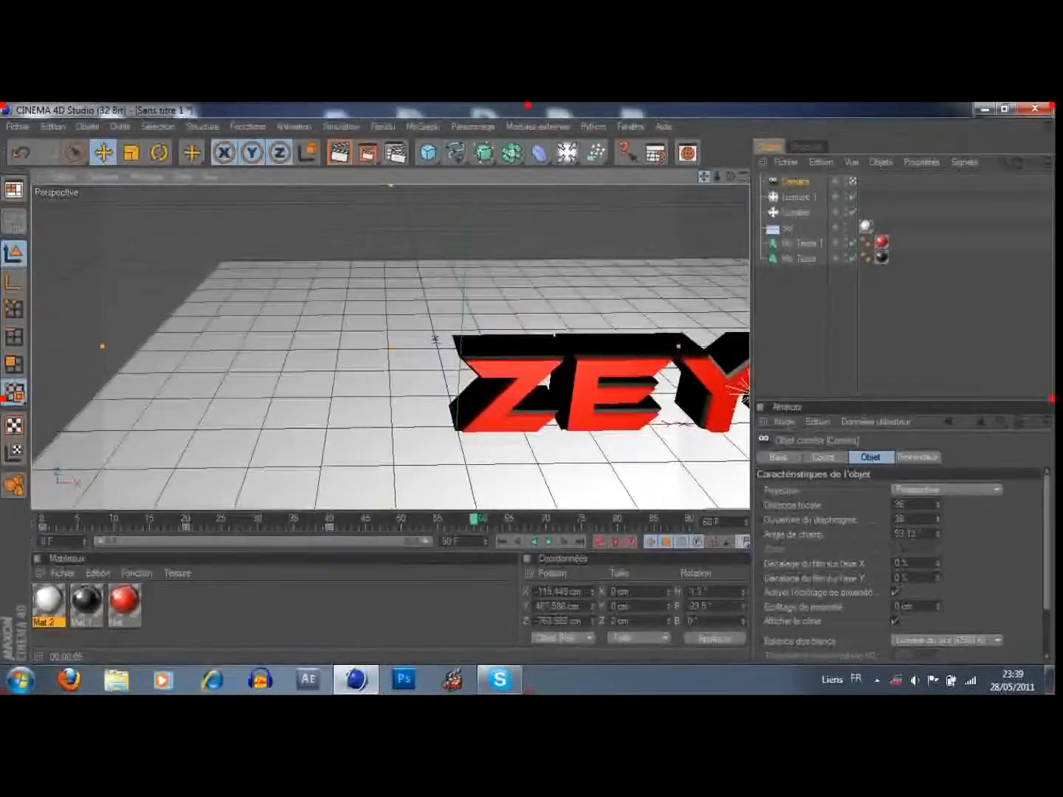
{"action": "left_click", "coordinate": [600, 541]}
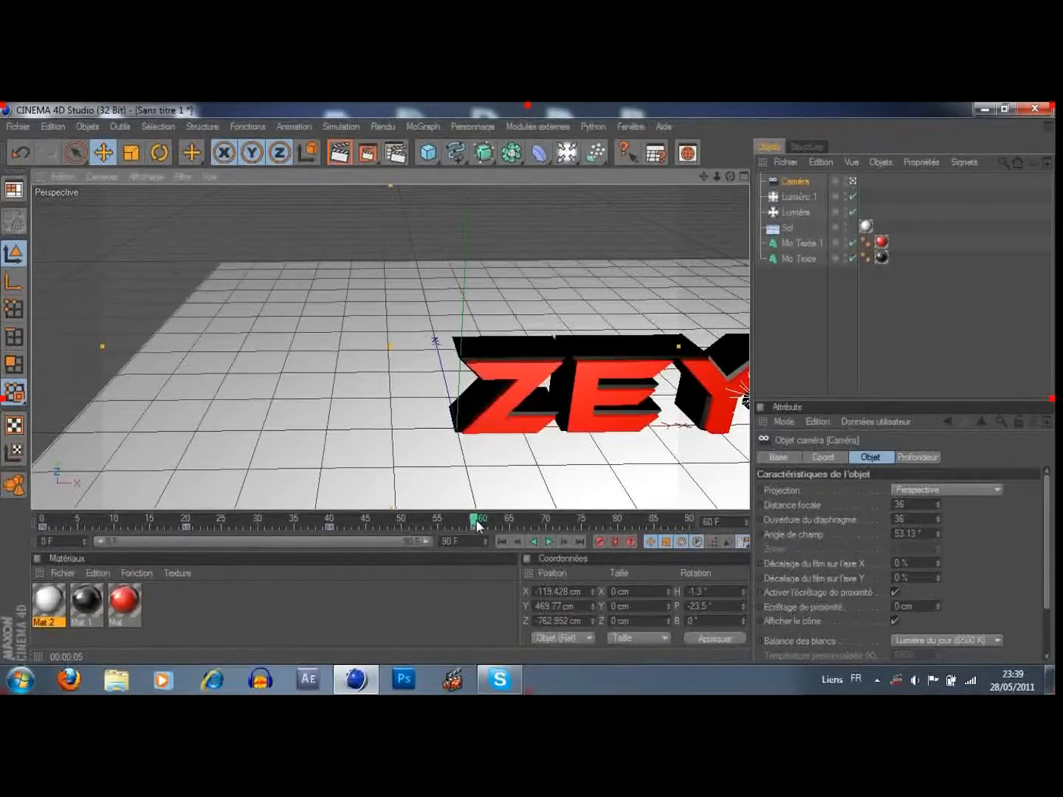
- At frame 80, centre the camera on the whole text at about X 381, Y 405, Z -829 cm and record a keyframe
{"action": "left_click_drag", "start_coordinate": [477, 525], "coordinate": [528, 530]}
{"action": "left_click_drag", "start_coordinate": [612, 526], "coordinate": [617, 525]}
{"action": "scroll", "coordinate": [598, 254], "scroll_direction": "down", "scroll_amount": 3}
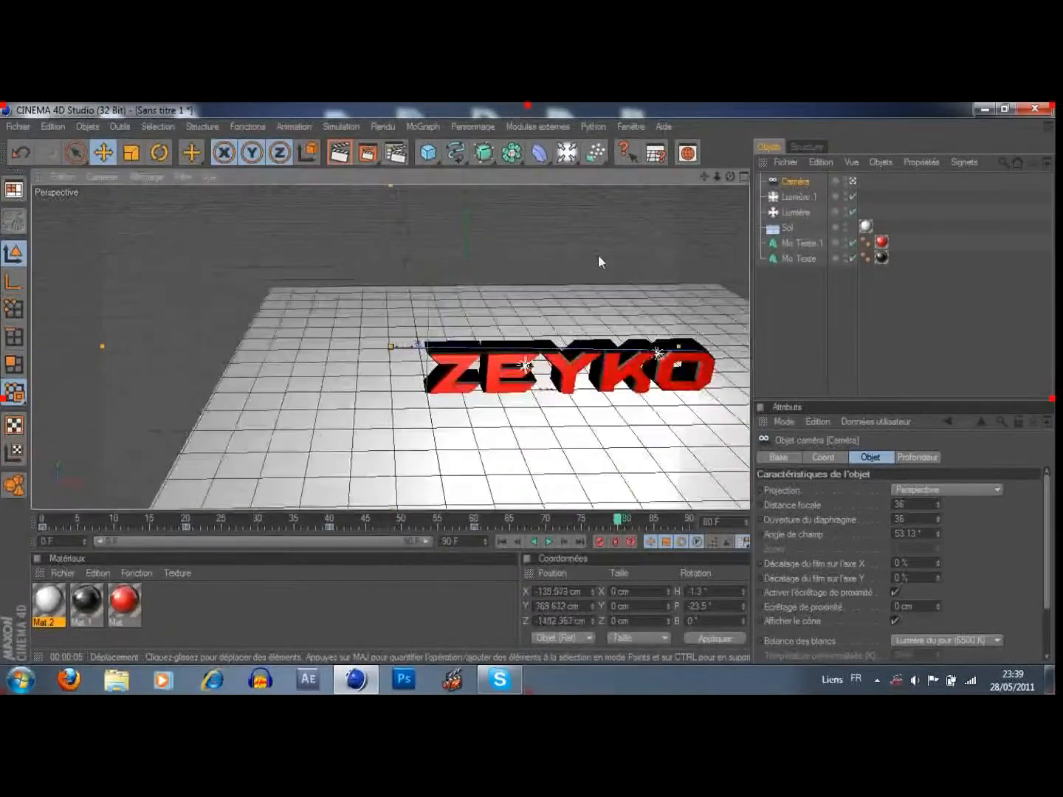
{"action": "left_click_drag", "start_coordinate": [704, 177], "coordinate": [551, 173]}
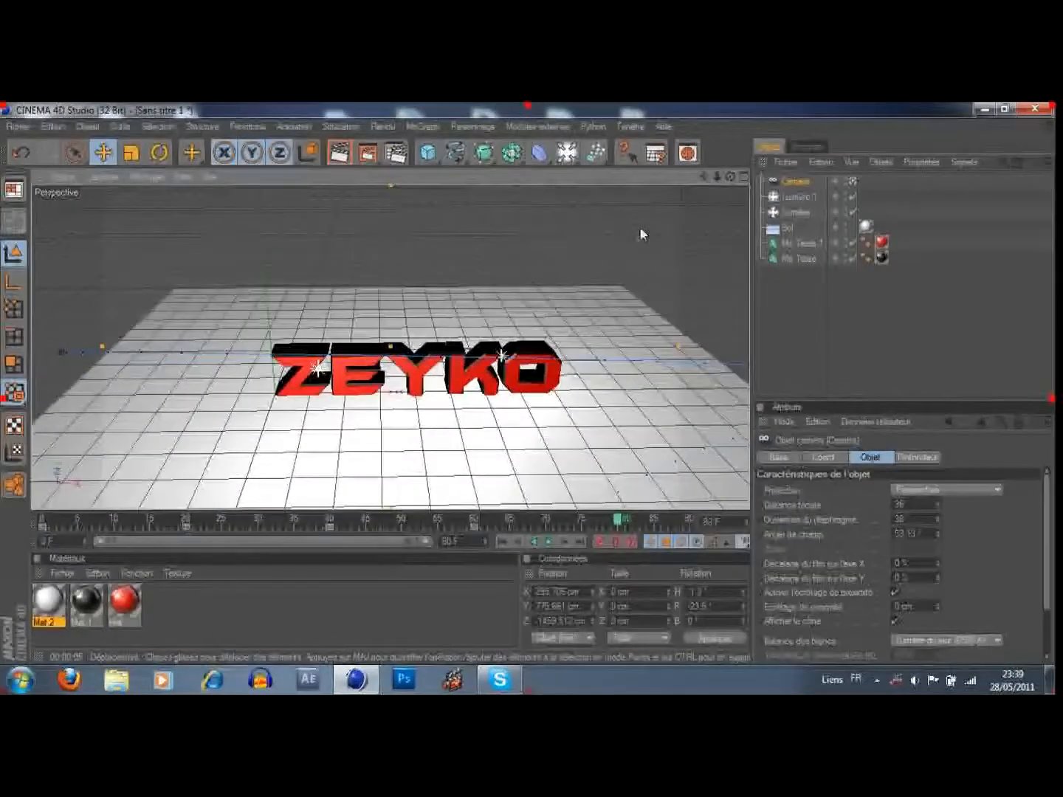
{"action": "scroll", "coordinate": [631, 239], "scroll_direction": "up", "scroll_amount": 2}
{"action": "scroll", "coordinate": [525, 451], "scroll_direction": "up", "scroll_amount": 1}
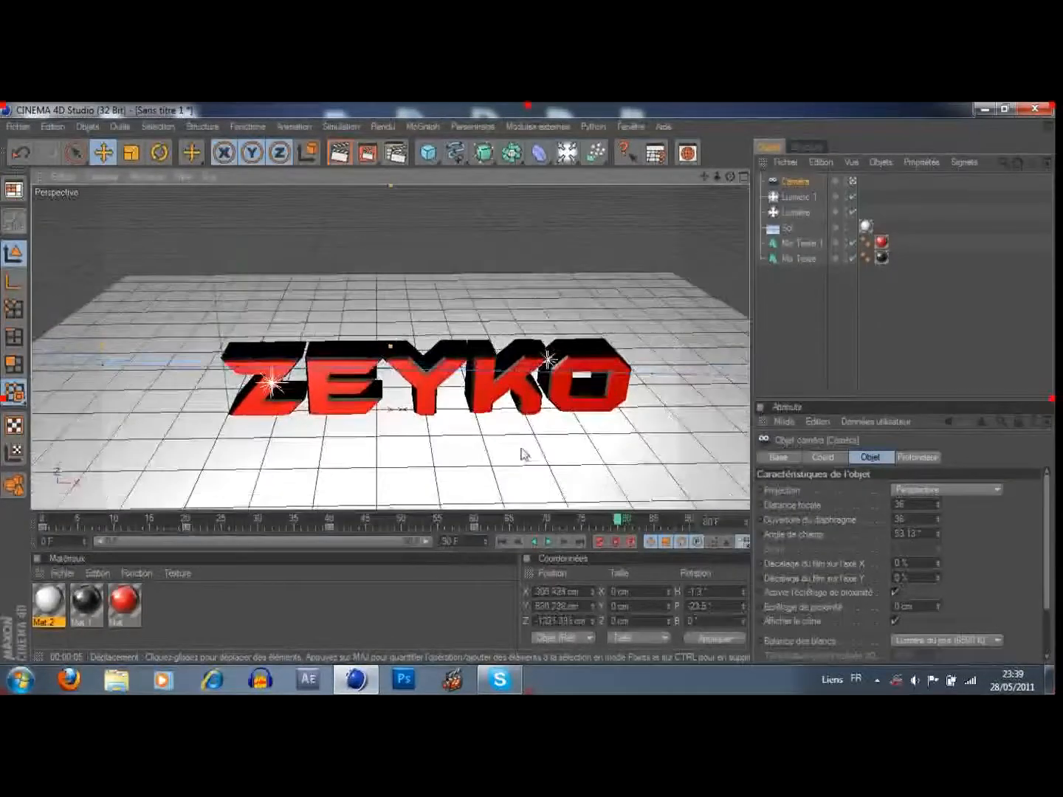
{"action": "left_click_drag", "start_coordinate": [703, 178], "coordinate": [667, 135]}
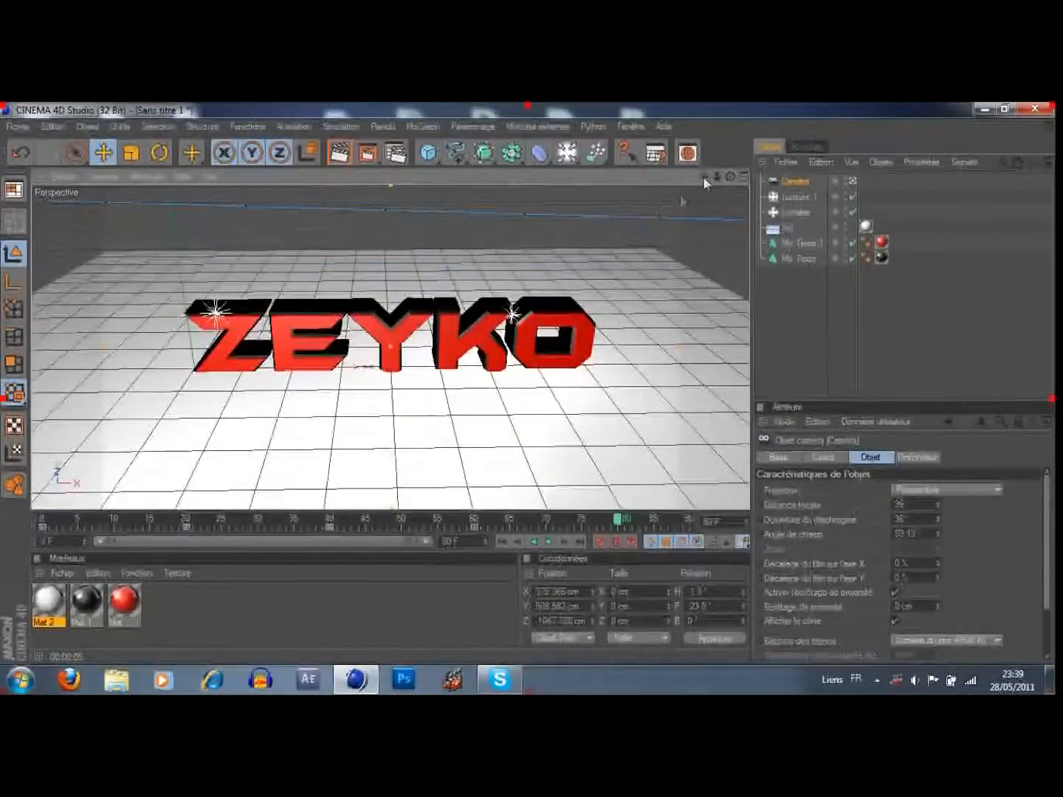
{"action": "scroll", "coordinate": [617, 347], "scroll_direction": "up", "scroll_amount": 2}
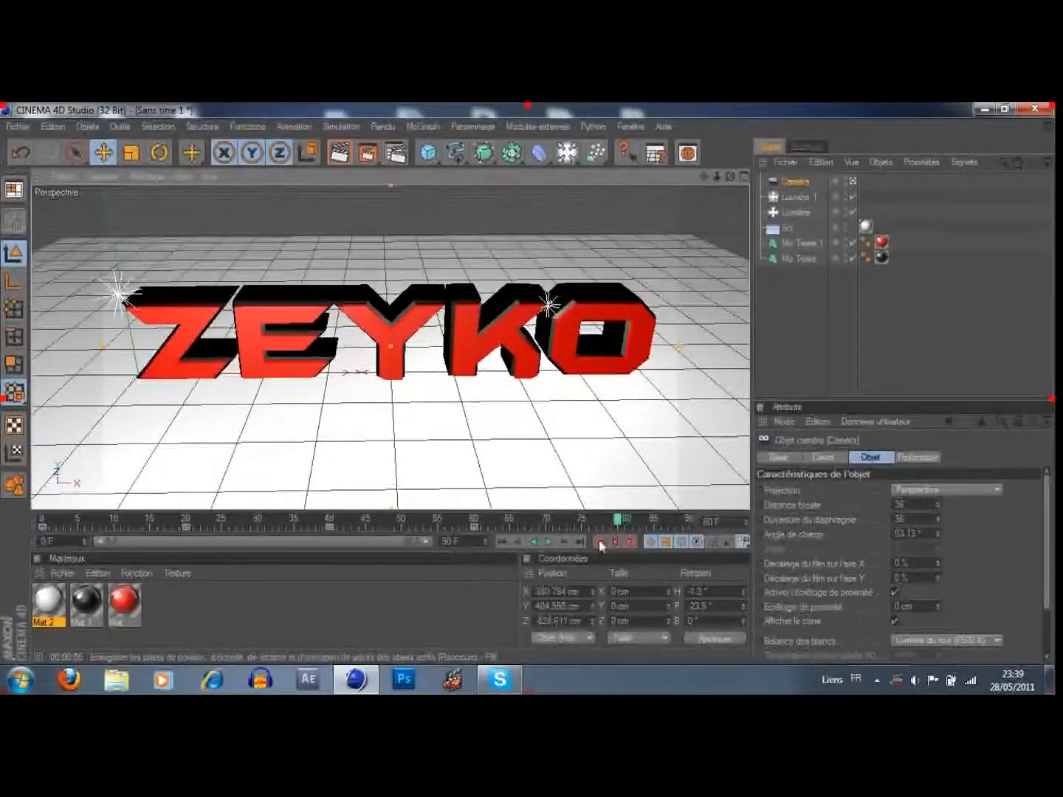
{"action": "left_click", "coordinate": [600, 542]}
- At frame 90, fly the camera between the Y and K to about X 466, Y 12, Z 99 cm and record a keyframe
{"action": "left_click_drag", "start_coordinate": [617, 518], "coordinate": [709, 520]}
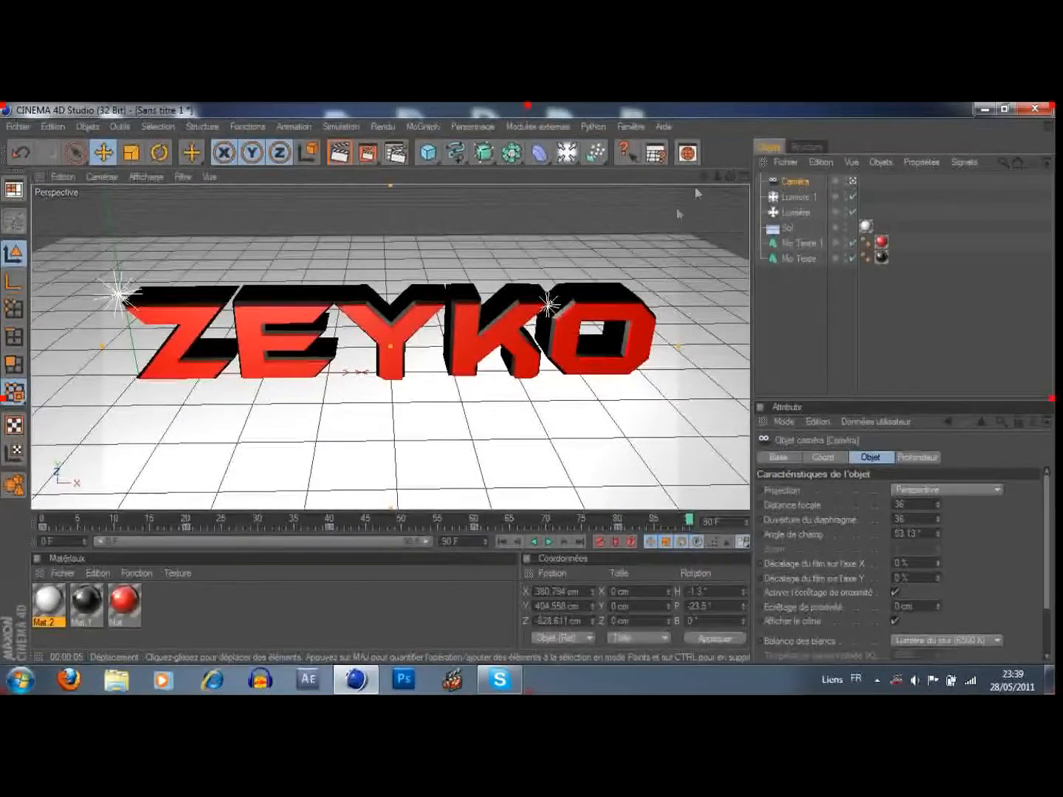
{"action": "left_click_drag", "start_coordinate": [703, 176], "coordinate": [711, 184]}
{"action": "scroll", "coordinate": [605, 332], "scroll_direction": "up", "scroll_amount": 3}
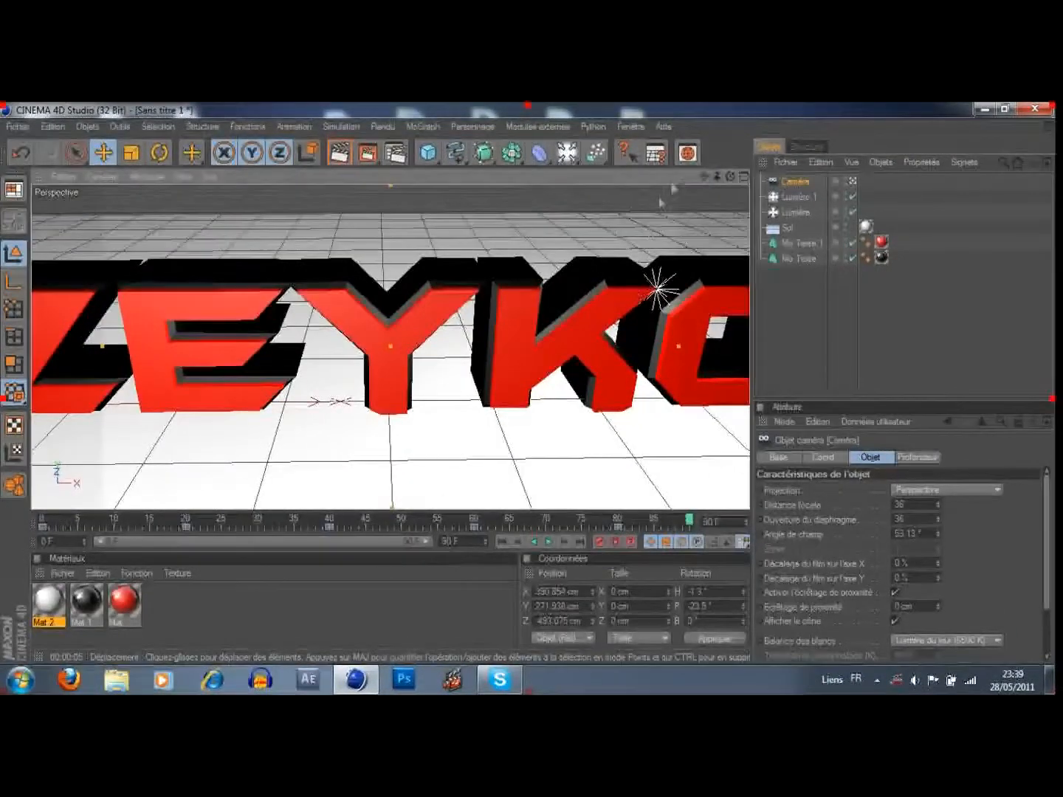
{"action": "left_click_drag", "start_coordinate": [704, 175], "coordinate": [653, 120]}
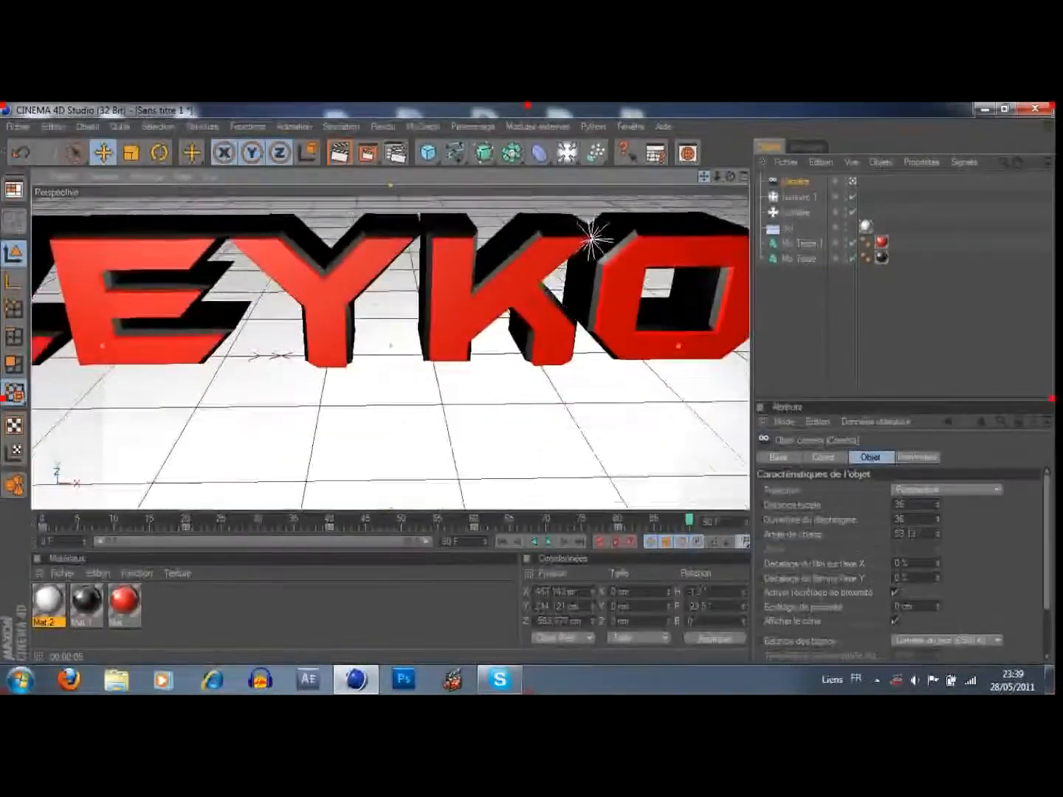
{"action": "scroll", "coordinate": [606, 318], "scroll_direction": "up", "scroll_amount": 5}
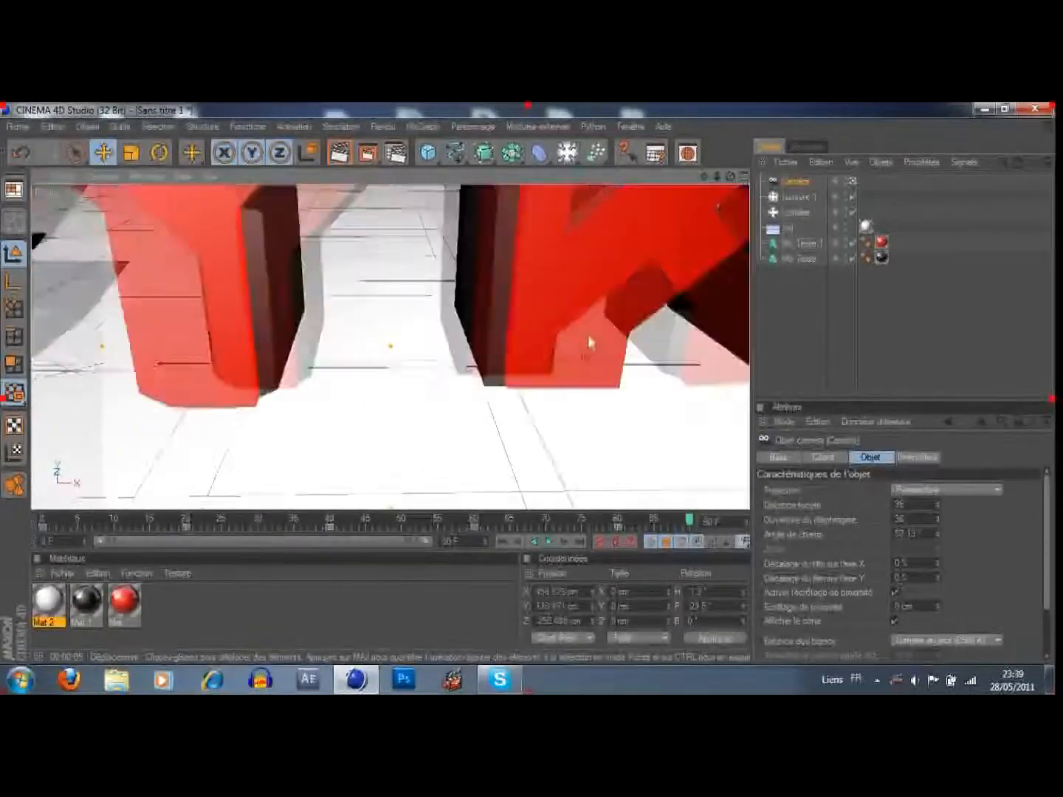
{"action": "left_click_drag", "start_coordinate": [705, 176], "coordinate": [705, 226]}
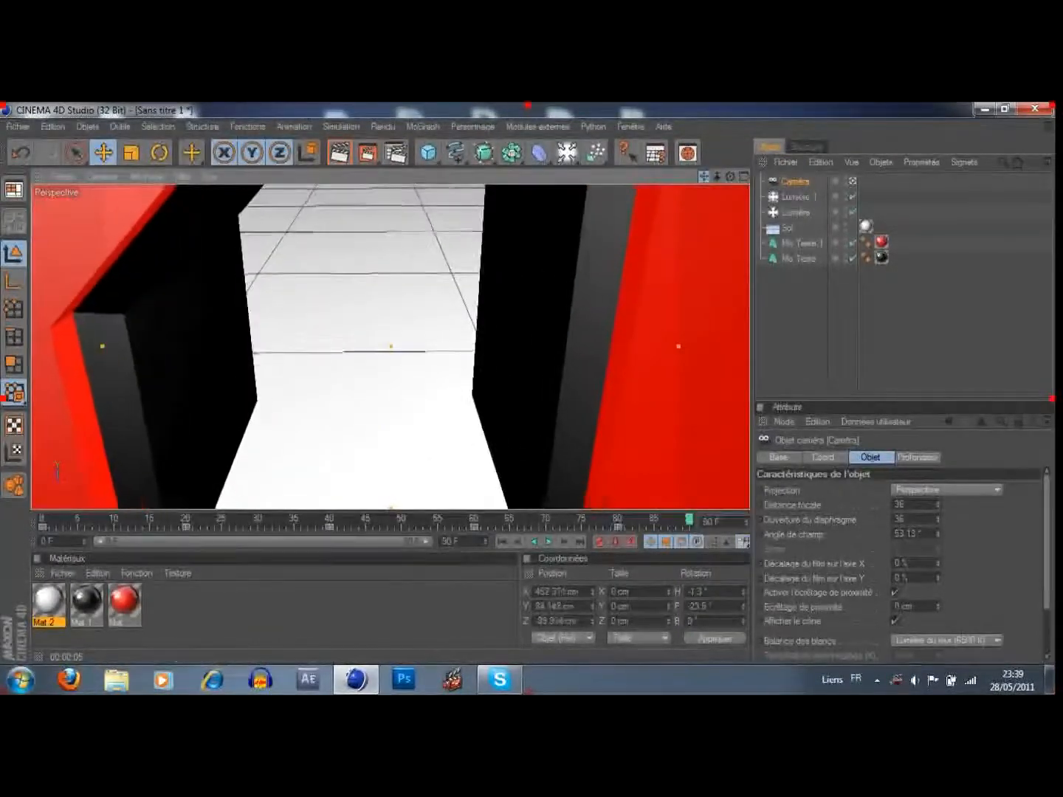
{"action": "left_click_drag", "start_coordinate": [704, 177], "coordinate": [481, 301]}
{"action": "scroll", "coordinate": [481, 301], "scroll_direction": "up", "scroll_amount": 3}
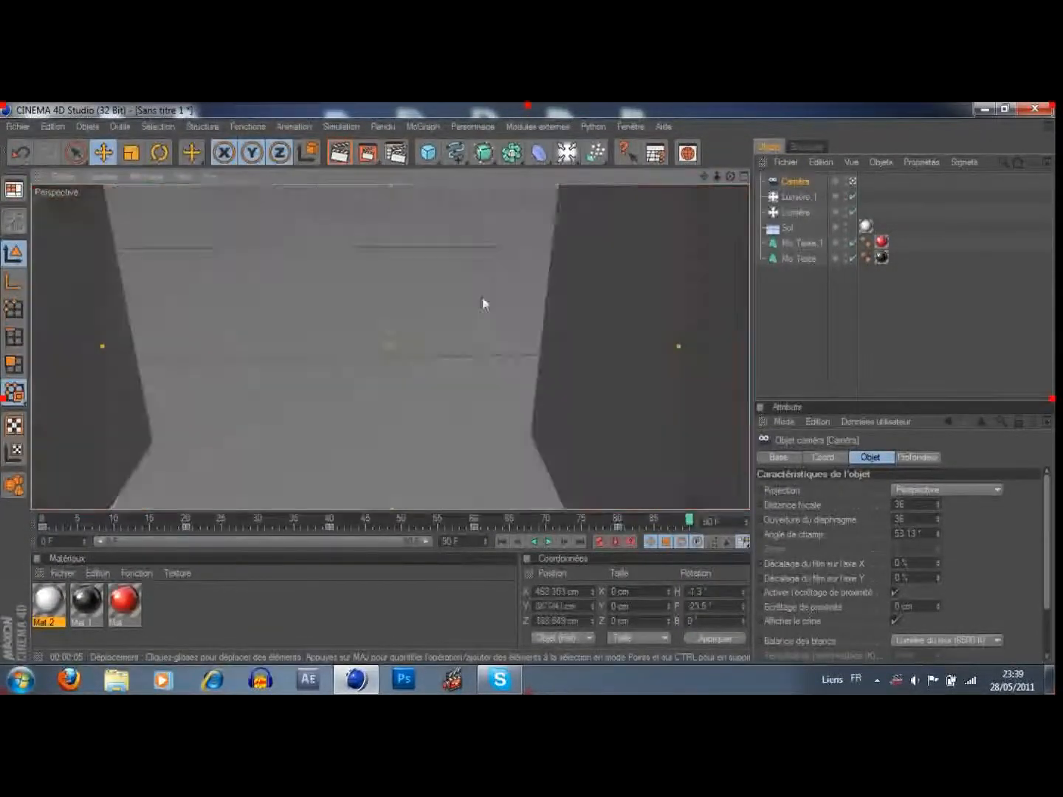
{"action": "scroll", "coordinate": [559, 264], "scroll_direction": "down", "scroll_amount": 1}
{"action": "left_click_drag", "start_coordinate": [716, 177], "coordinate": [609, 242]}
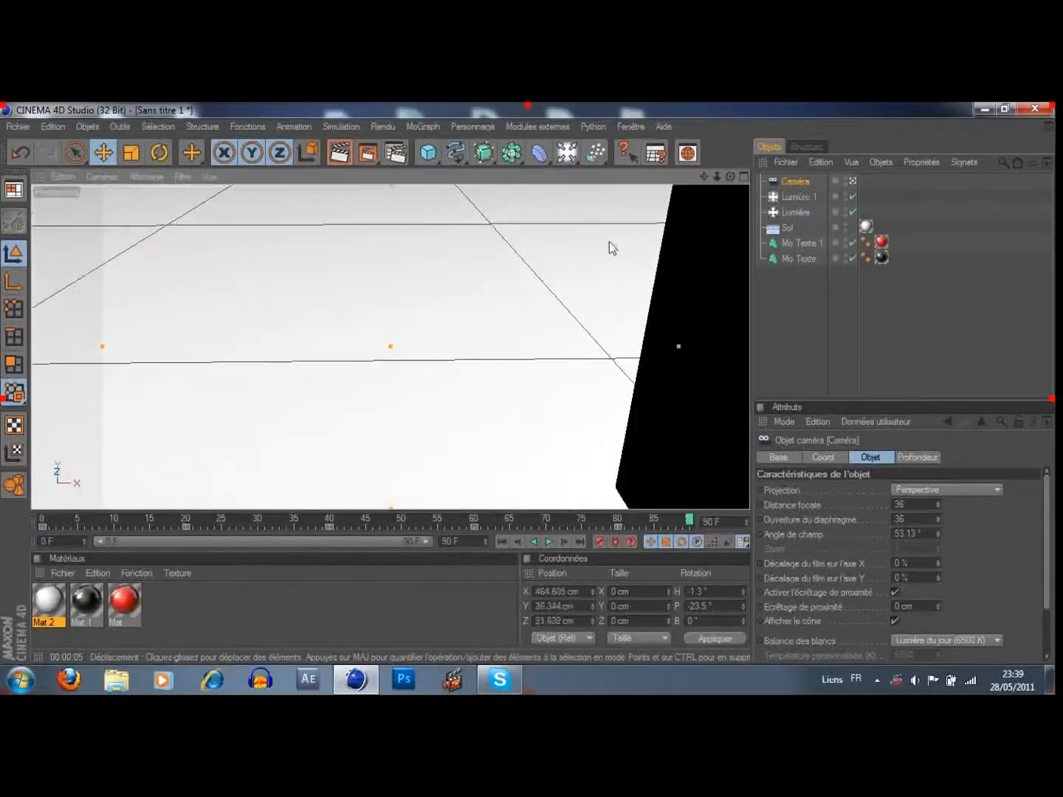
{"action": "left_click_drag", "start_coordinate": [703, 177], "coordinate": [406, 297]}
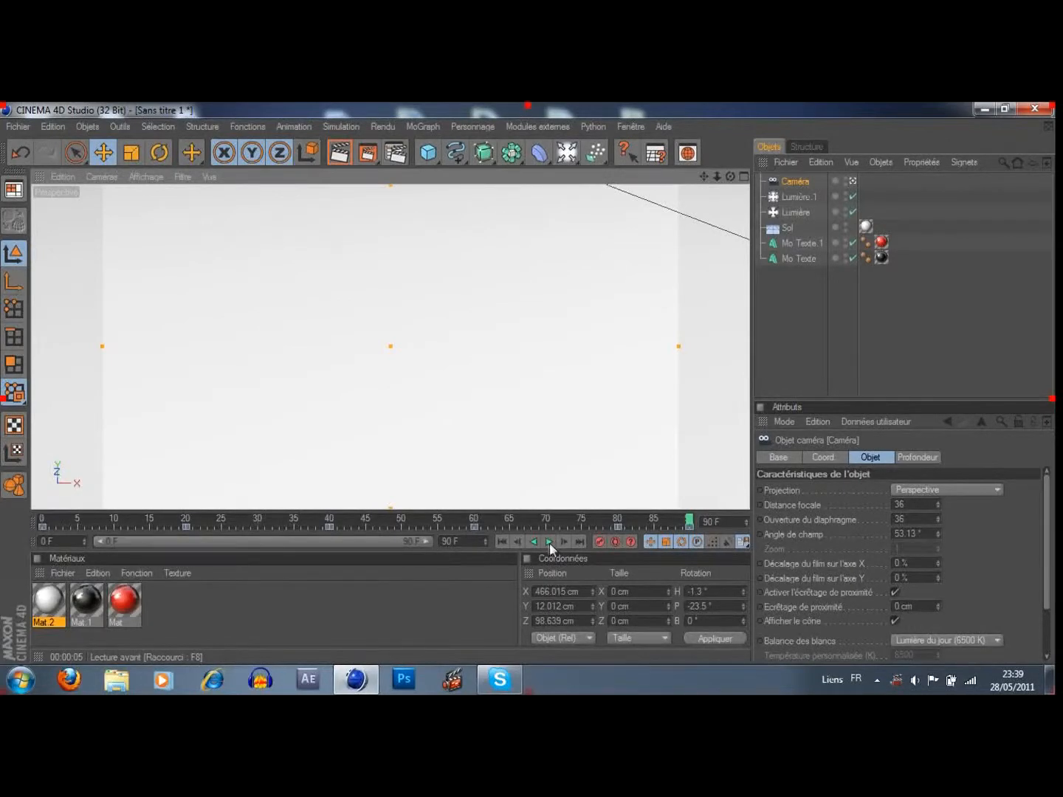
- Deselect the camera, play the animation from frame 0 to check its path, and return to the first frame
{"action": "left_click", "coordinate": [502, 542]}
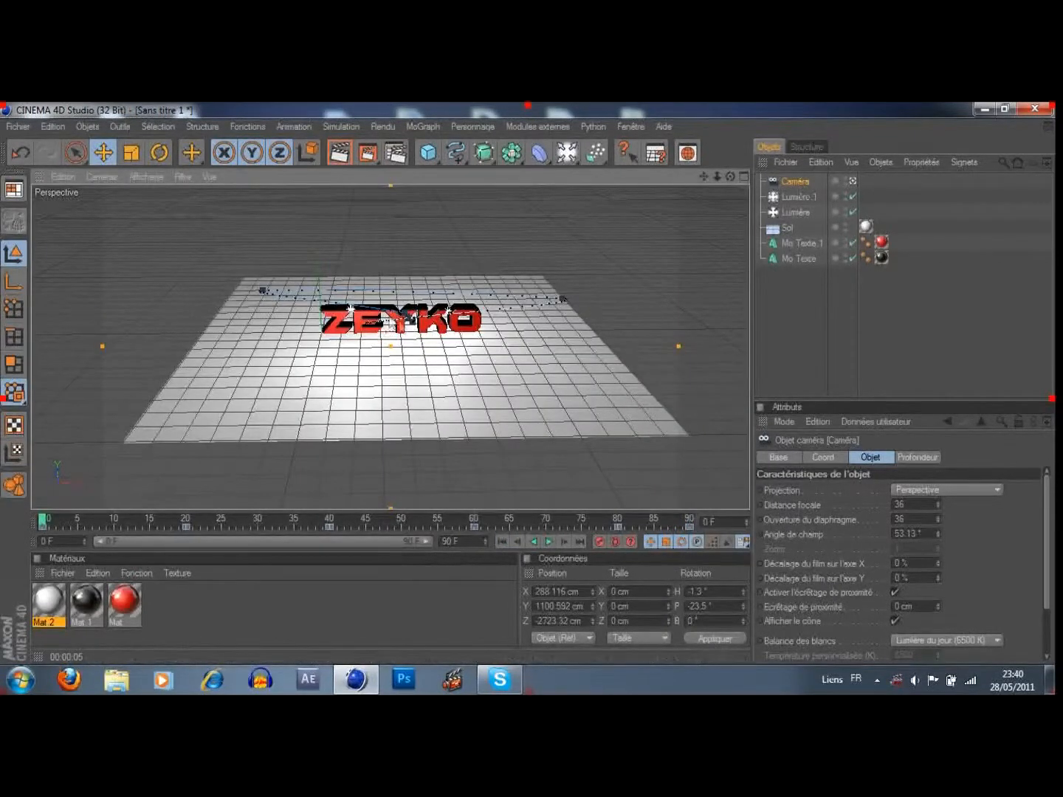
{"action": "left_click", "coordinate": [802, 300]}
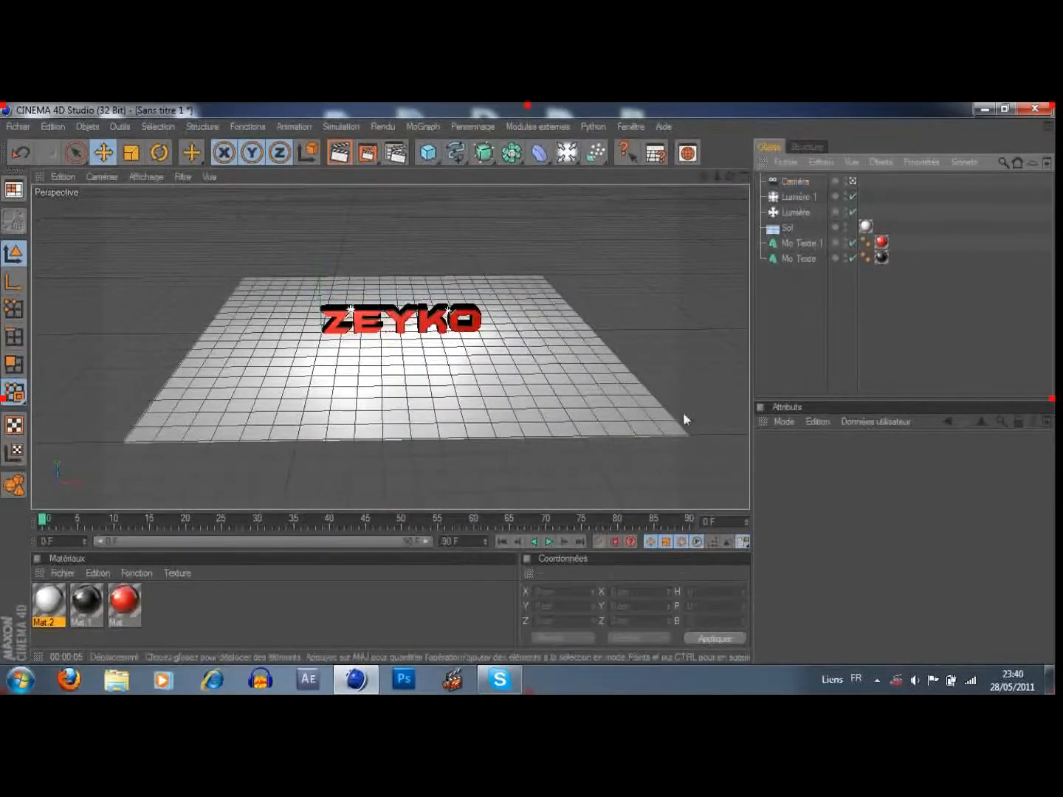
{"action": "left_click", "coordinate": [550, 543]}
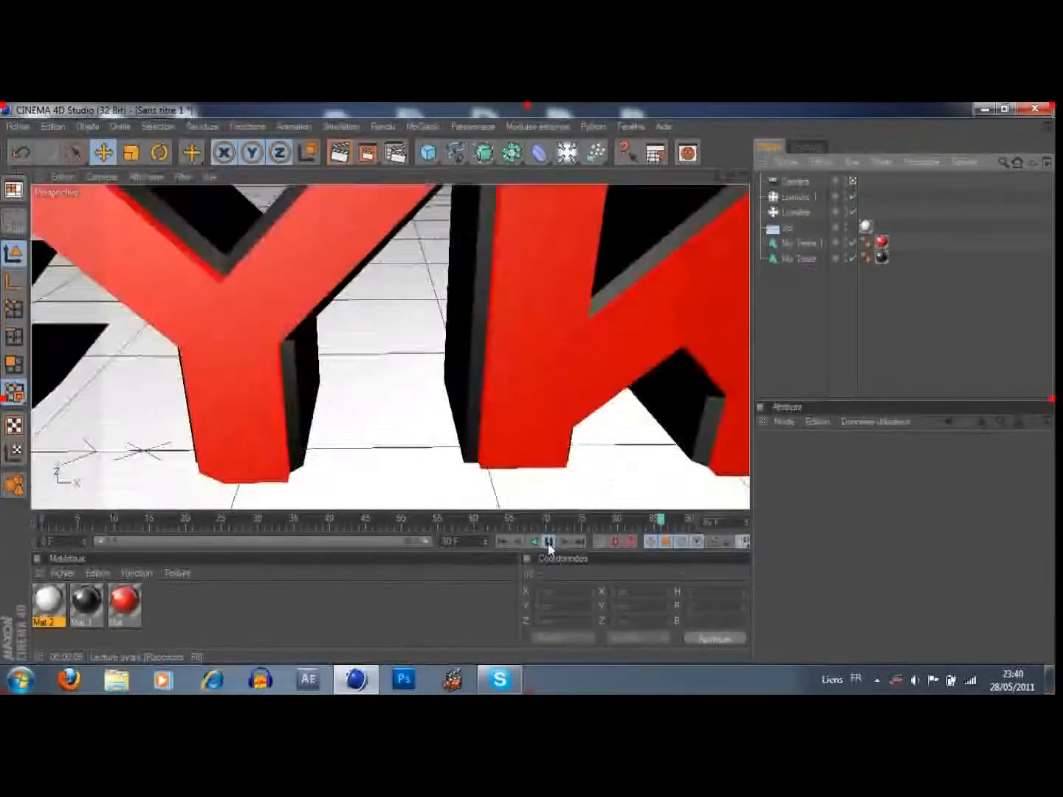
{"action": "left_click", "coordinate": [569, 544]}
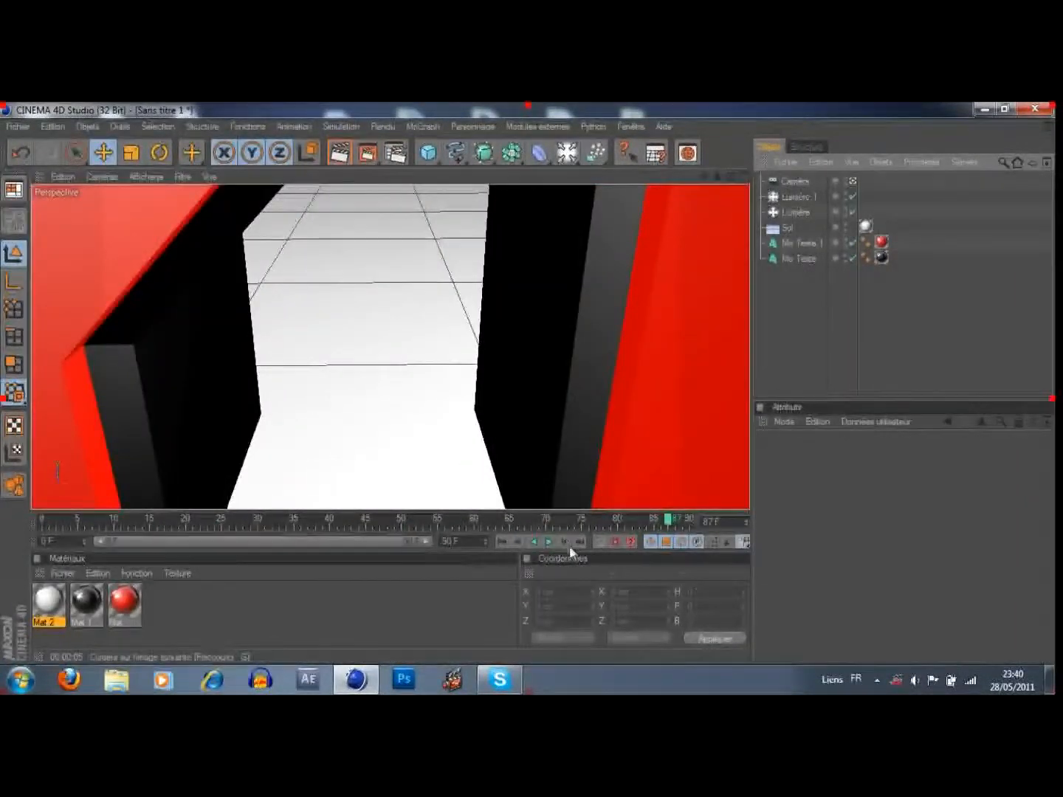
{"action": "left_click", "coordinate": [502, 542]}
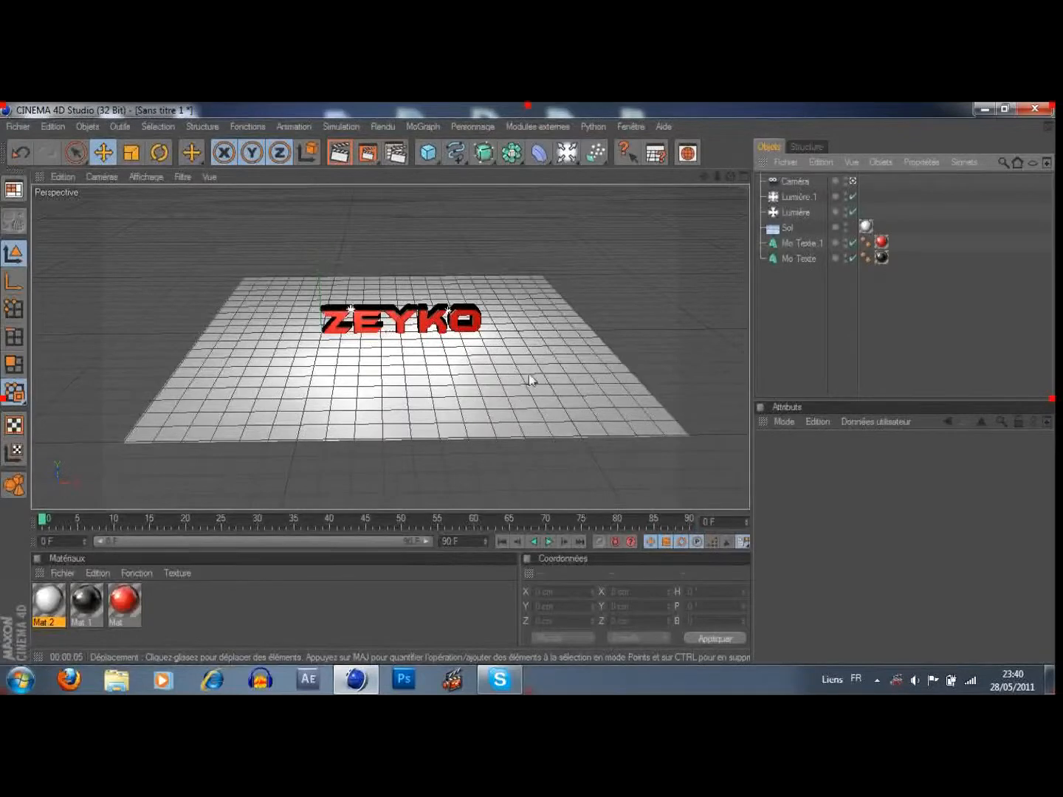
{"action": "scroll", "coordinate": [528, 378], "scroll_direction": "up", "scroll_amount": 5}
{"action": "mouse_move", "coordinate": [704, 176]}
{"action": "left_mouse_down"}
{"action": "mouse_move", "coordinate": [703, 222]}
{"action": "mouse_move", "coordinate": [683, 175]}
{"action": "left_mouse_up"}
{"action": "left_click", "coordinate": [567, 153]}
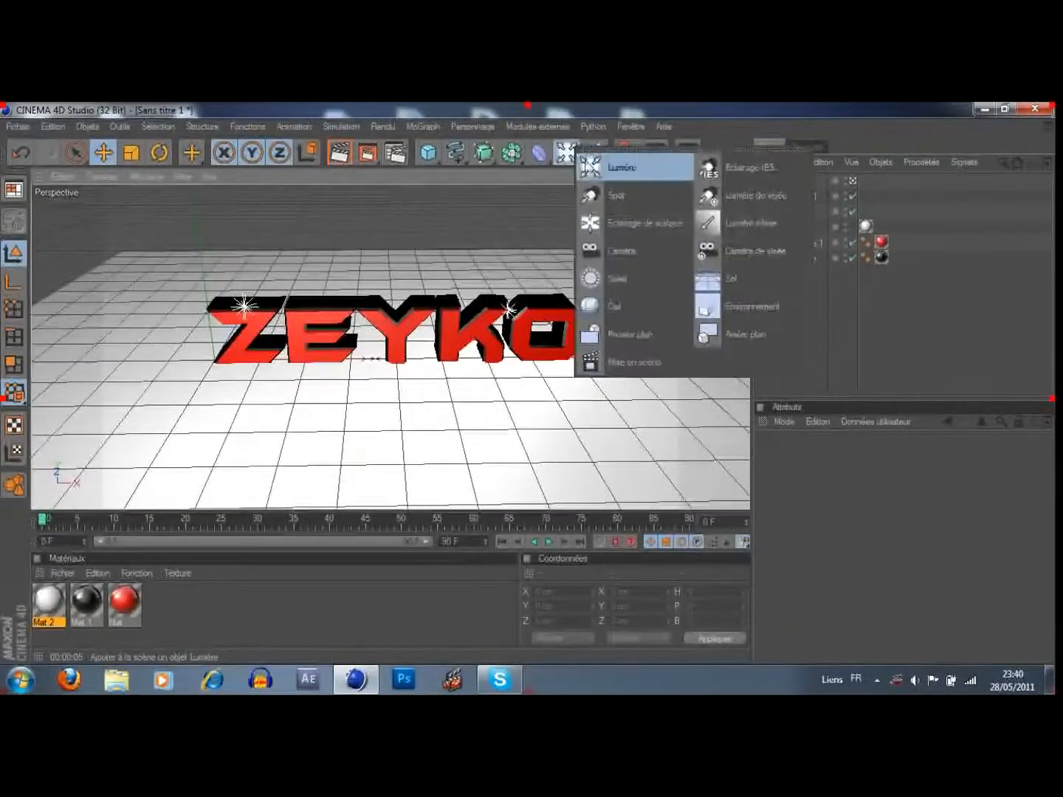
{"action": "left_click", "coordinate": [707, 105]}
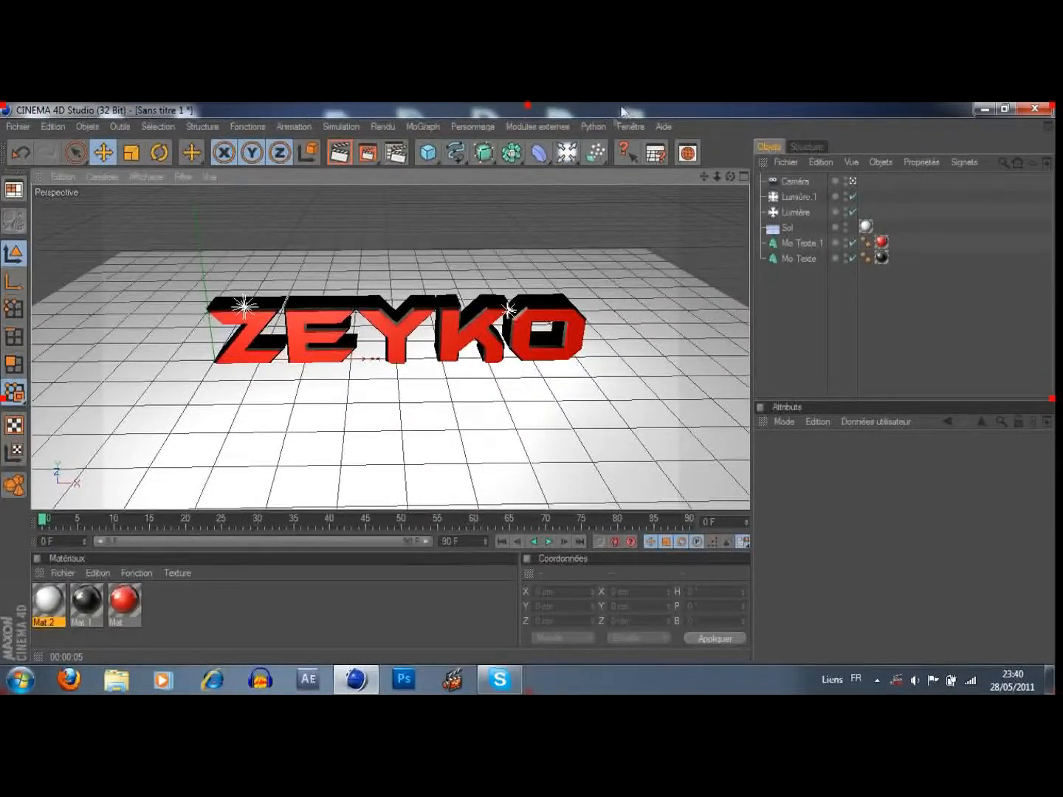
- Shatter both Mo Texte objects into 15 random pieces with Thrausi, and close the plug-in
{"action": "left_click_drag", "start_coordinate": [813, 316], "coordinate": [791, 230]}
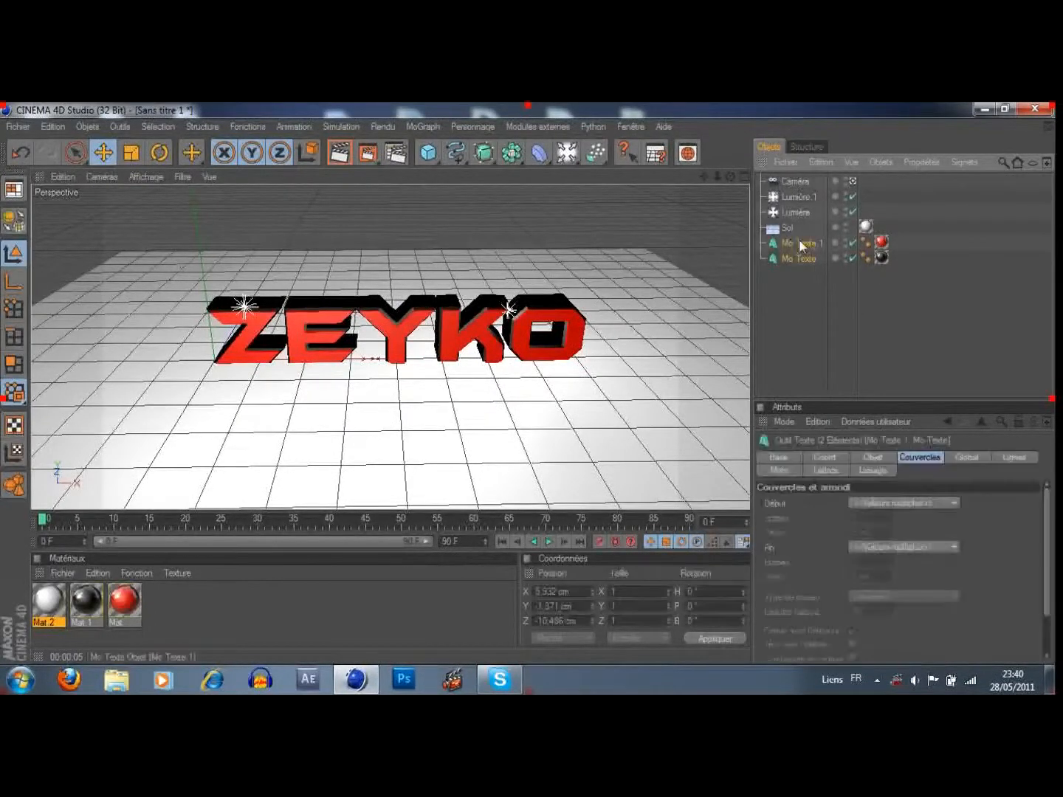
{"action": "left_click", "coordinate": [565, 127]}
{"action": "mouse_move", "coordinate": [569, 182]}
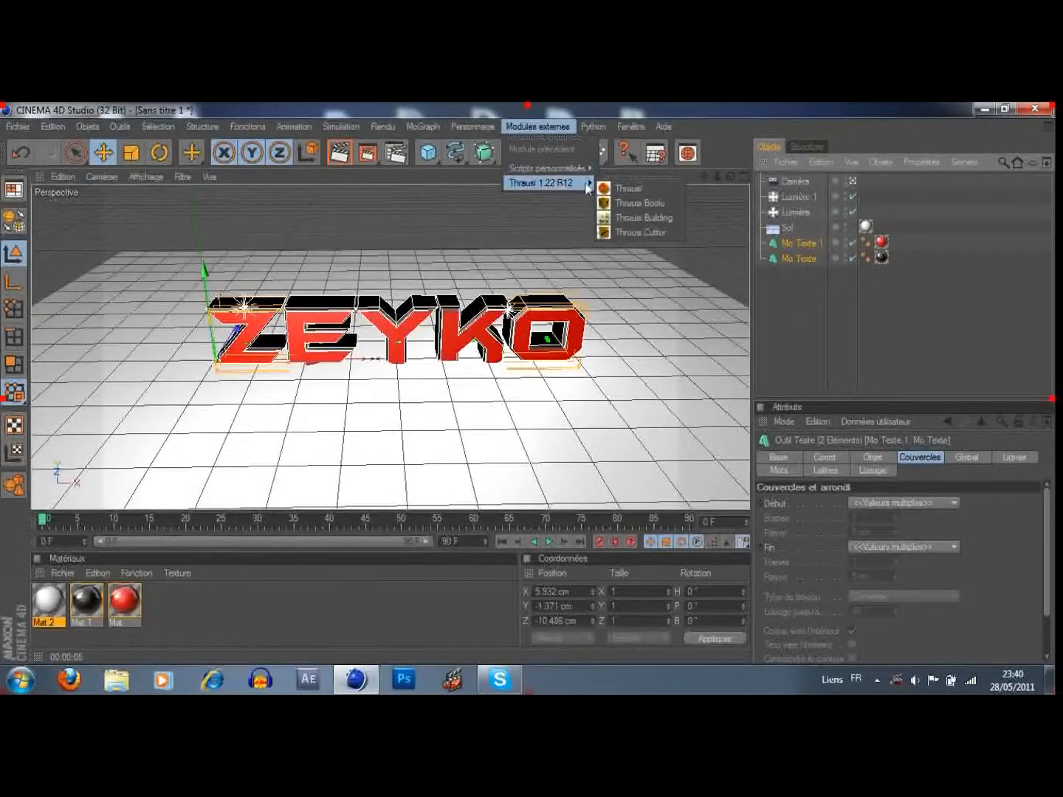
{"action": "left_click", "coordinate": [625, 190]}
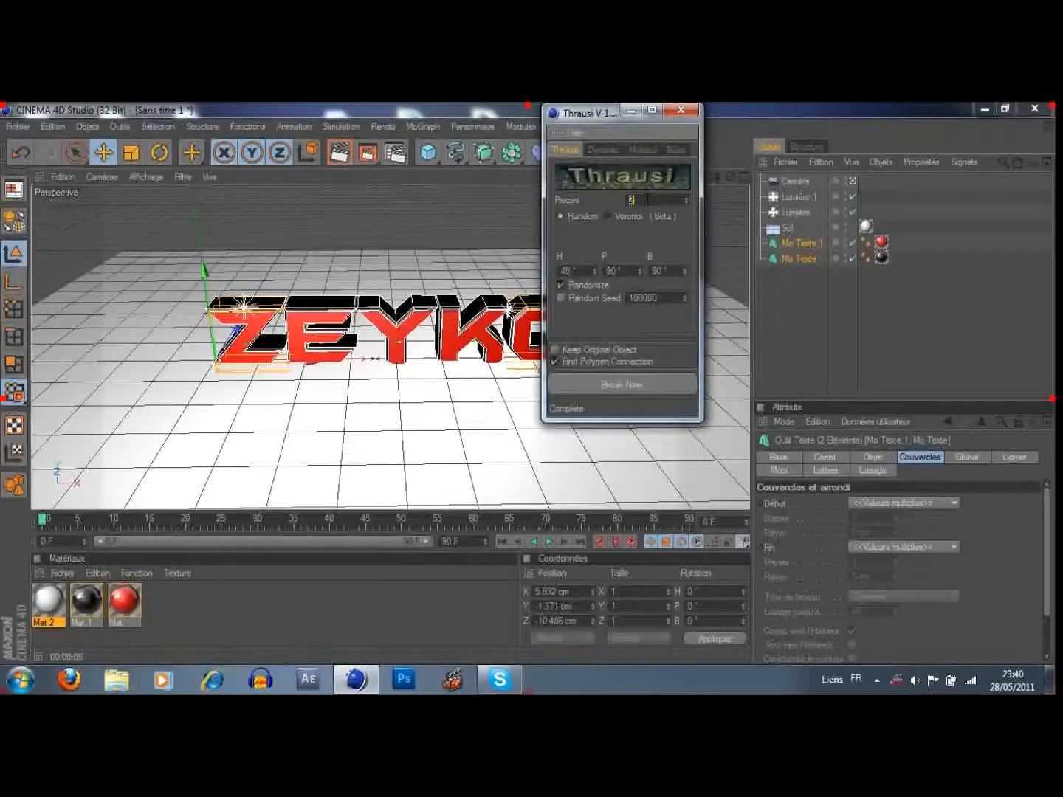
{"action": "left_click", "coordinate": [605, 378]}
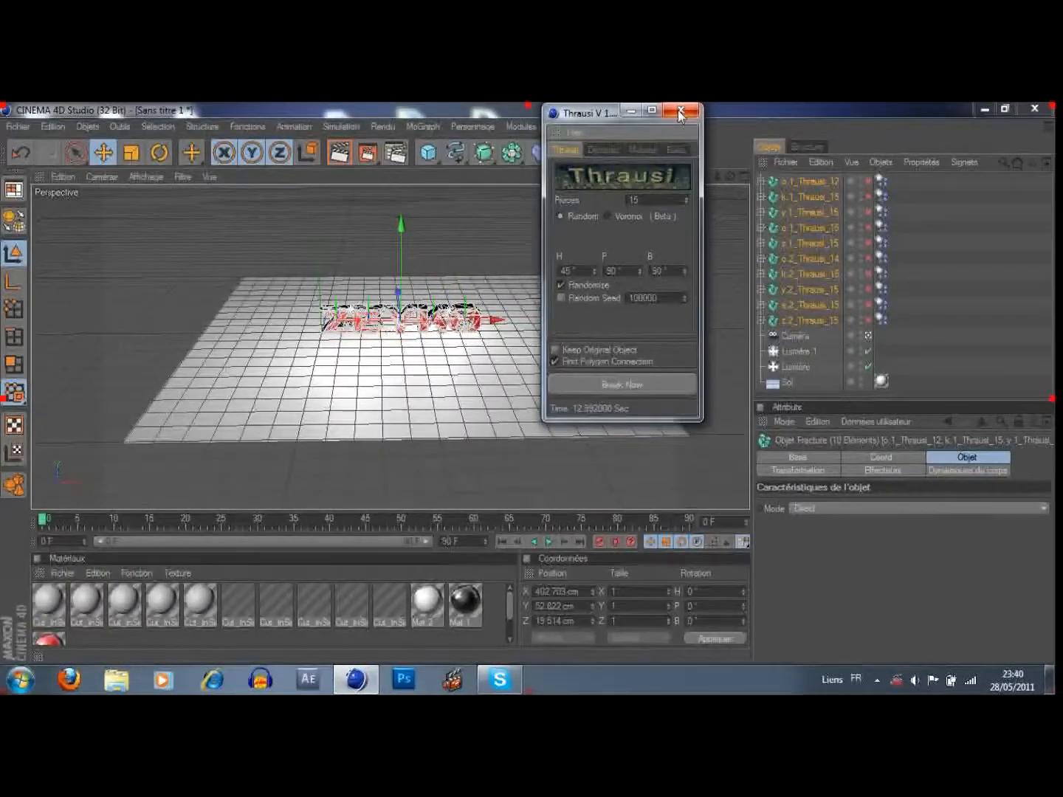
{"action": "left_click", "coordinate": [680, 113]}
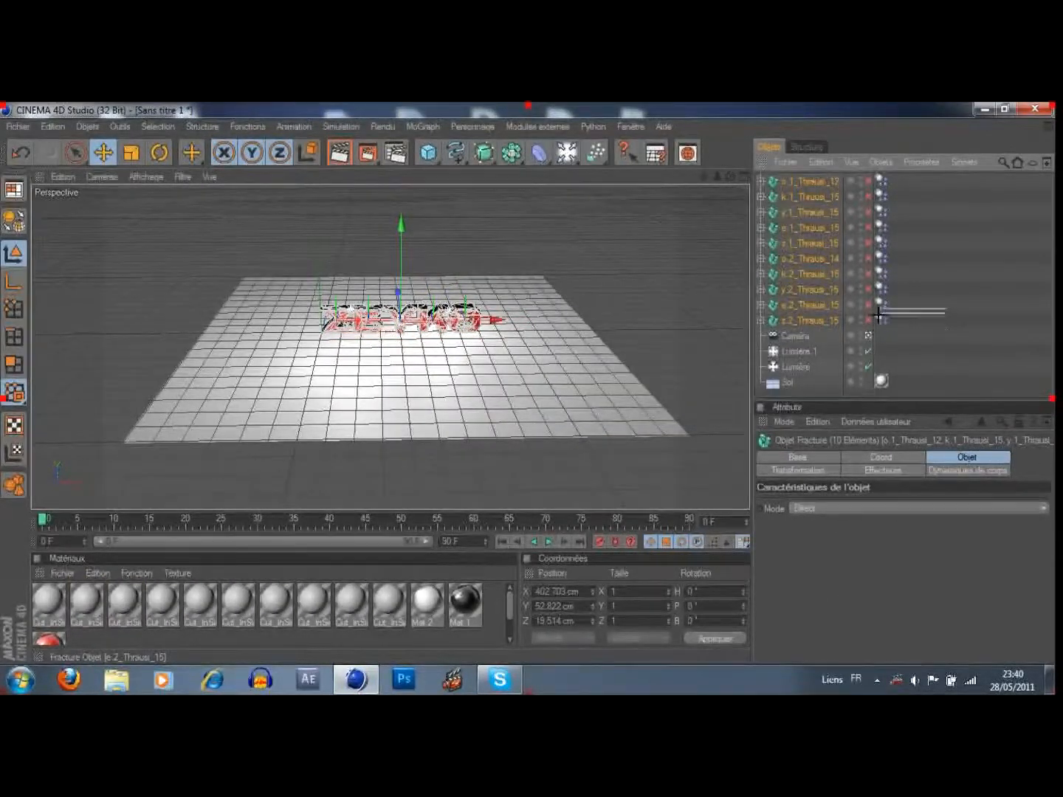
- Deselect the Thrausi fracture objects, play the animation to check how the shattered text bursts, and return to the first frame
{"action": "left_click", "coordinate": [960, 286]}
{"action": "scroll", "coordinate": [569, 349], "scroll_direction": "up", "scroll_amount": 5}
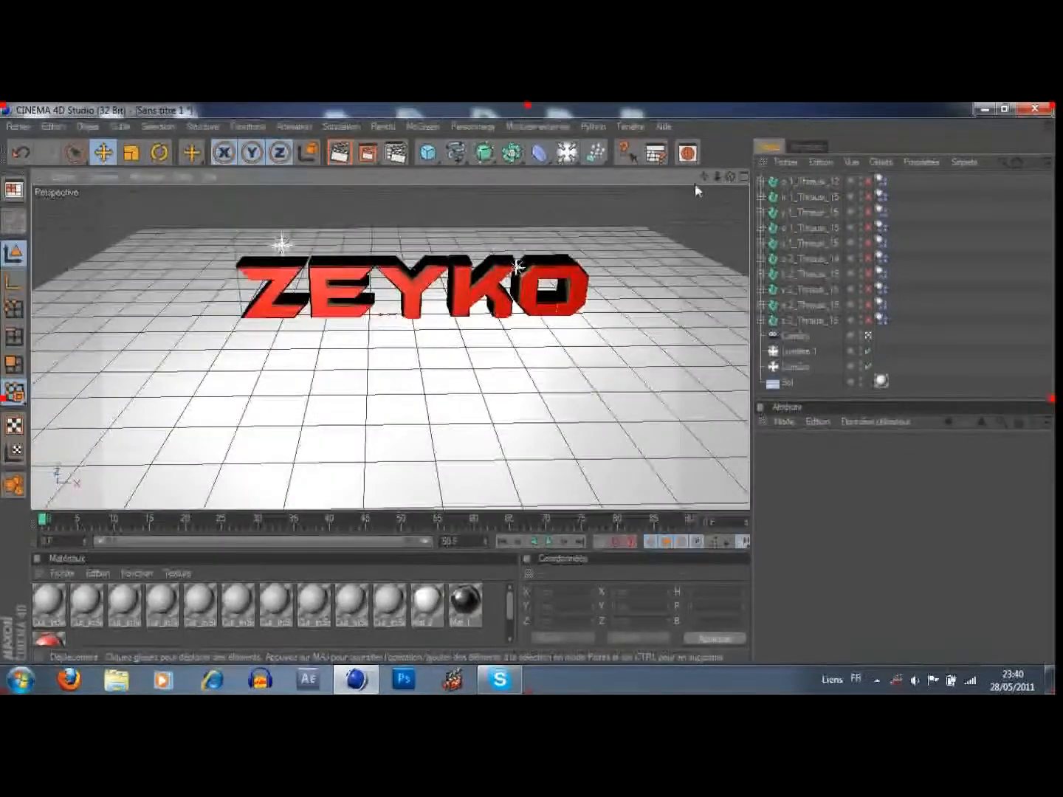
{"action": "left_click", "coordinate": [548, 542]}
{"action": "left_click", "coordinate": [548, 542]}
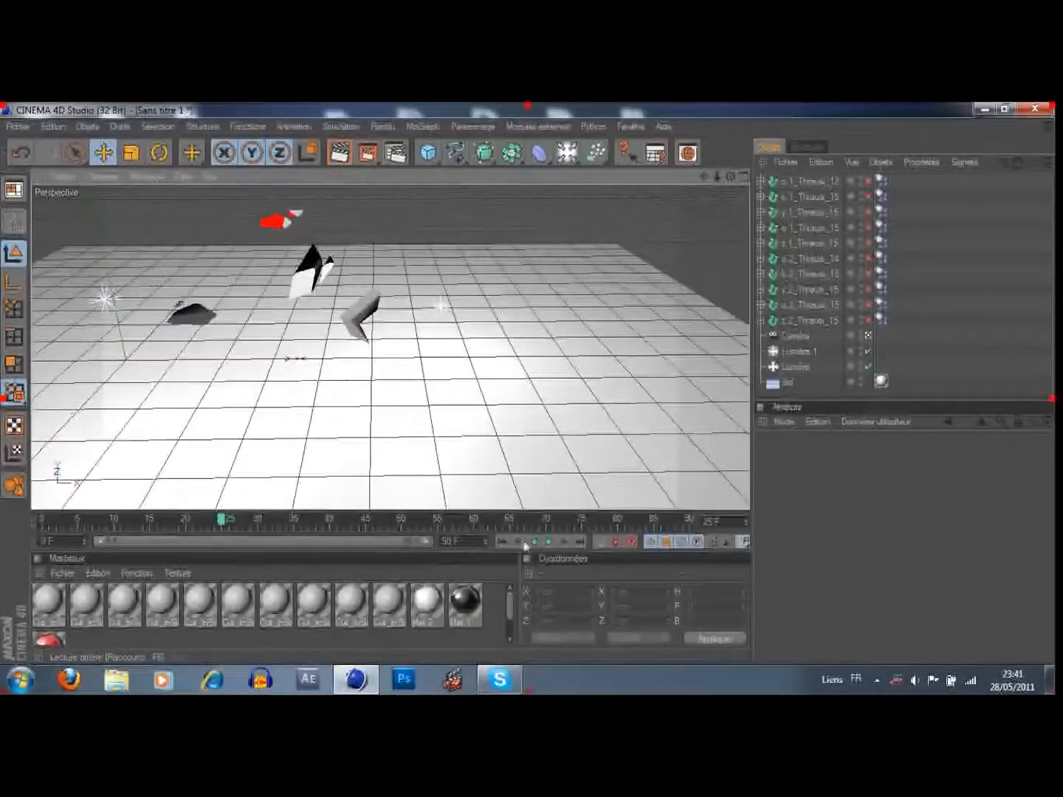
{"action": "left_click", "coordinate": [502, 541]}
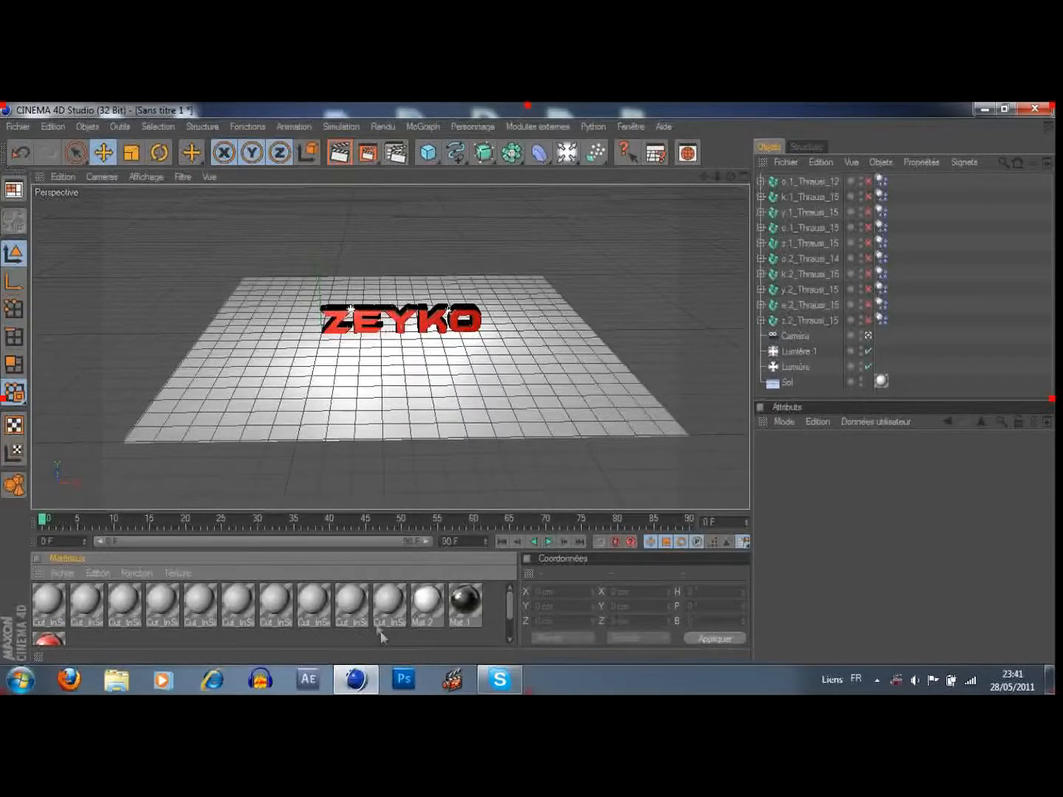
{"action": "scroll", "coordinate": [597, 279], "scroll_direction": "up", "scroll_amount": 3}
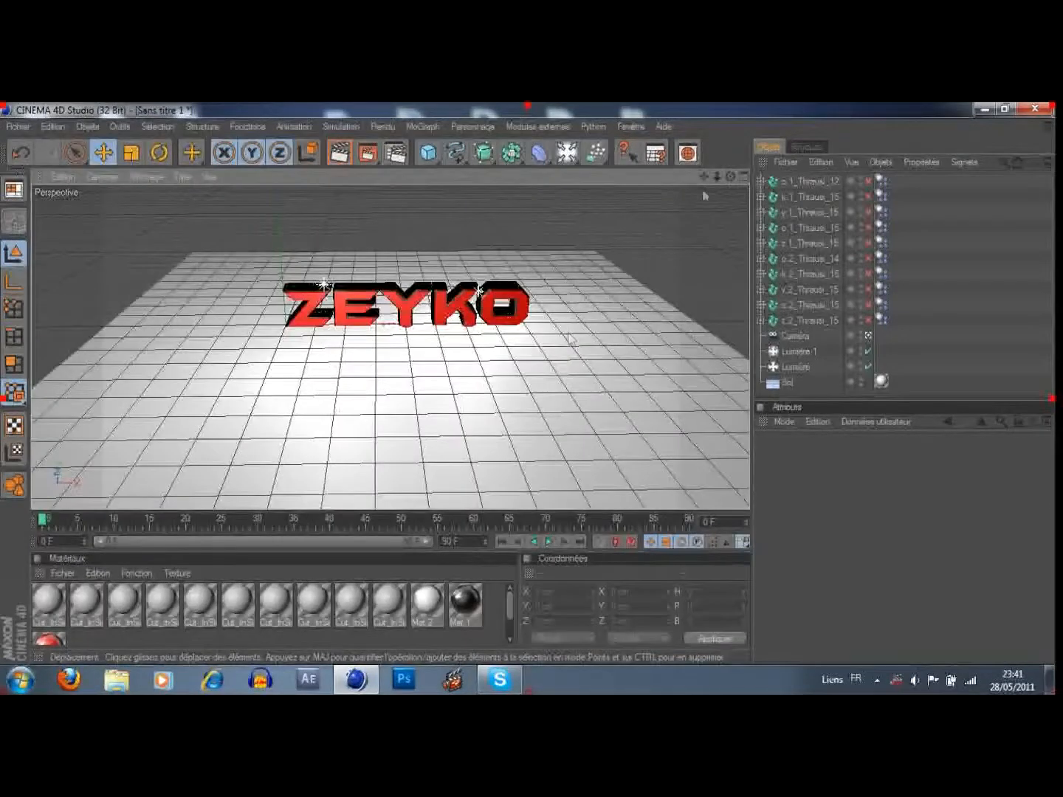
{"action": "left_click_drag", "start_coordinate": [703, 177], "coordinate": [704, 197]}
{"action": "scroll", "coordinate": [629, 279], "scroll_direction": "up", "scroll_amount": 3}
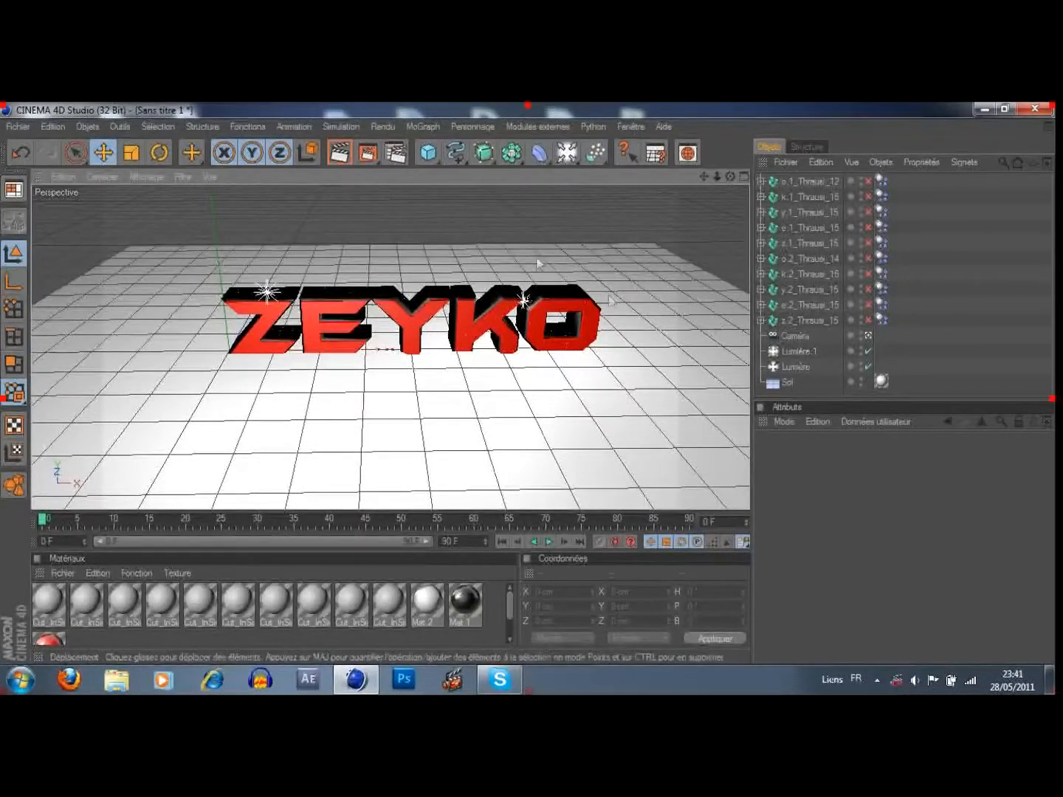
{"action": "left_click", "coordinate": [433, 125]}
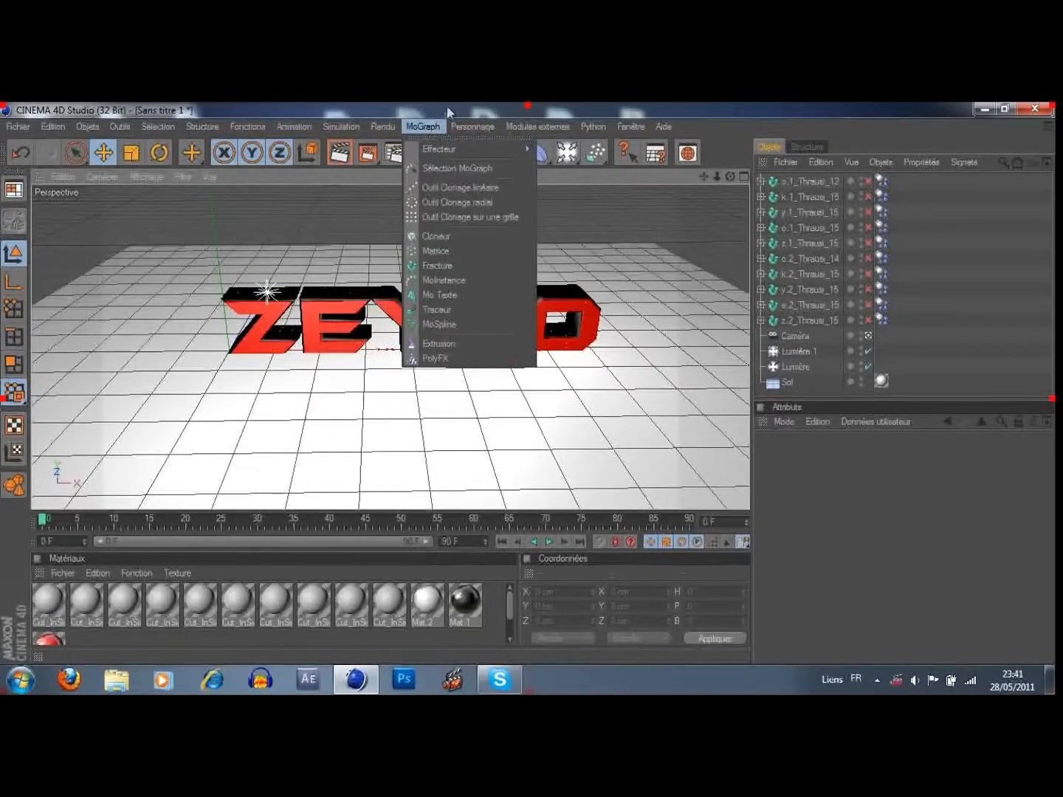
{"action": "left_click", "coordinate": [595, 153]}
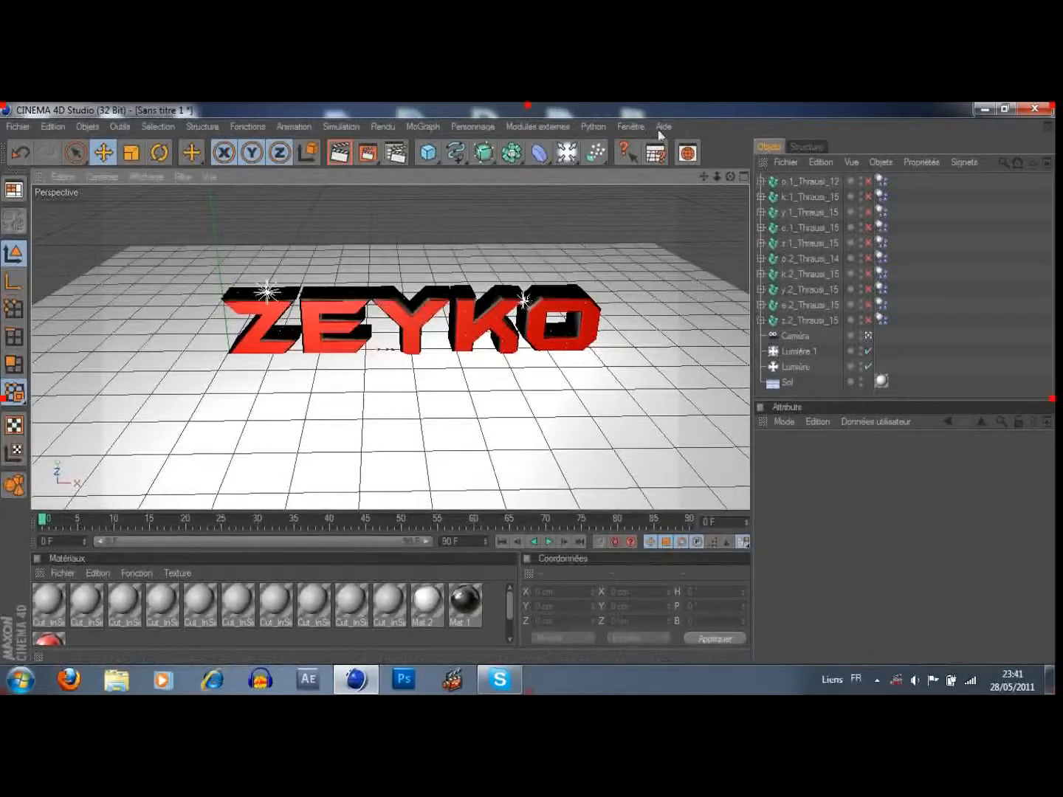
{"action": "mouse_move", "coordinate": [731, 177]}
{"action": "left_mouse_down"}
{"action": "mouse_move", "coordinate": [722, 178]}
{"action": "mouse_move", "coordinate": [729, 186]}
{"action": "left_mouse_up"}
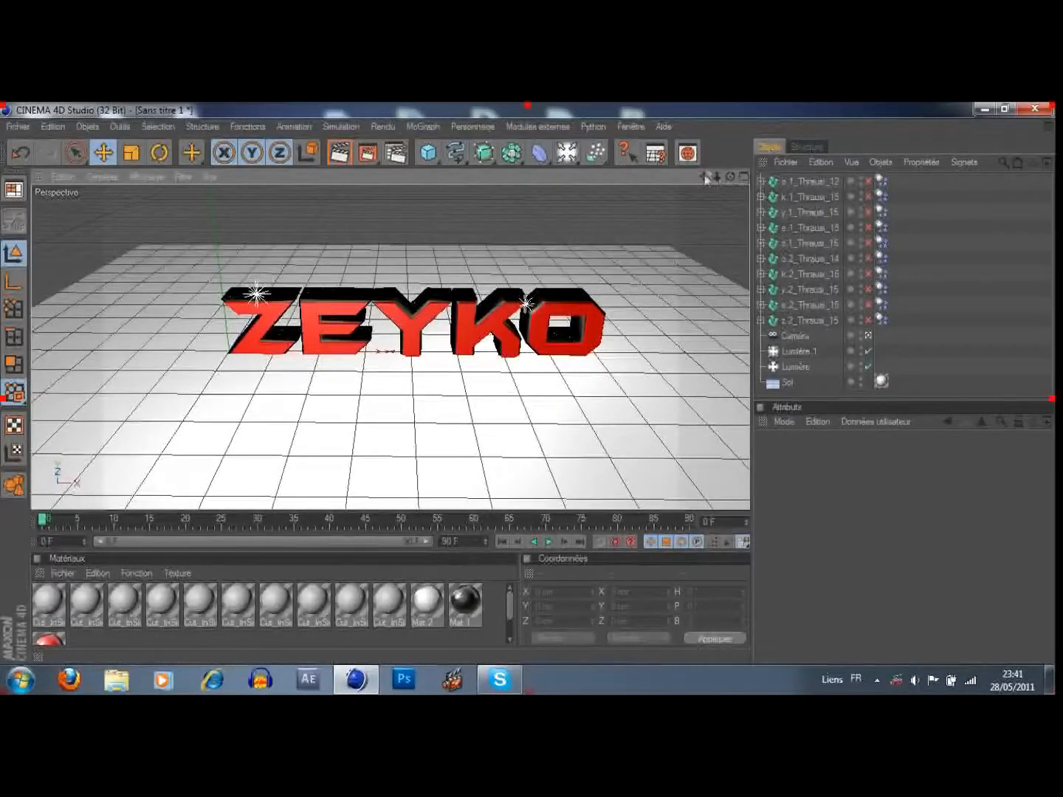
{"action": "left_click", "coordinate": [744, 175]}
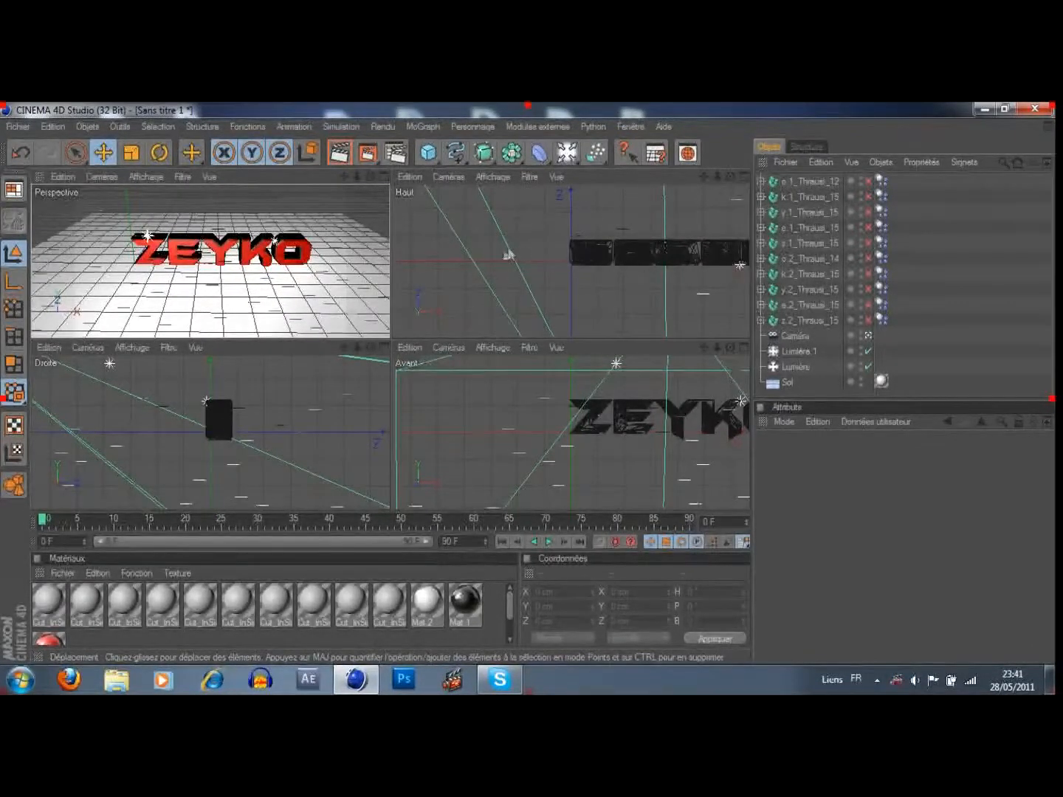
{"action": "left_click", "coordinate": [383, 176]}
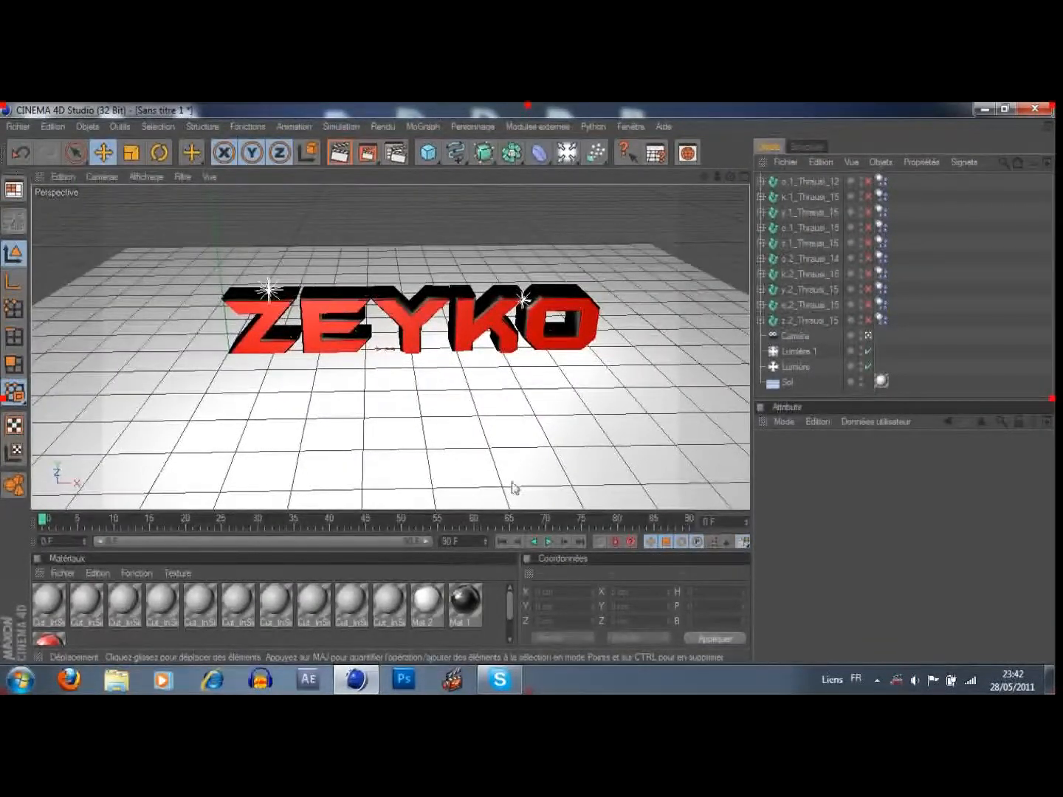
- Test-render the animation in the Picture Viewer, then stop the calculation and close the viewer
{"action": "left_click", "coordinate": [370, 153]}
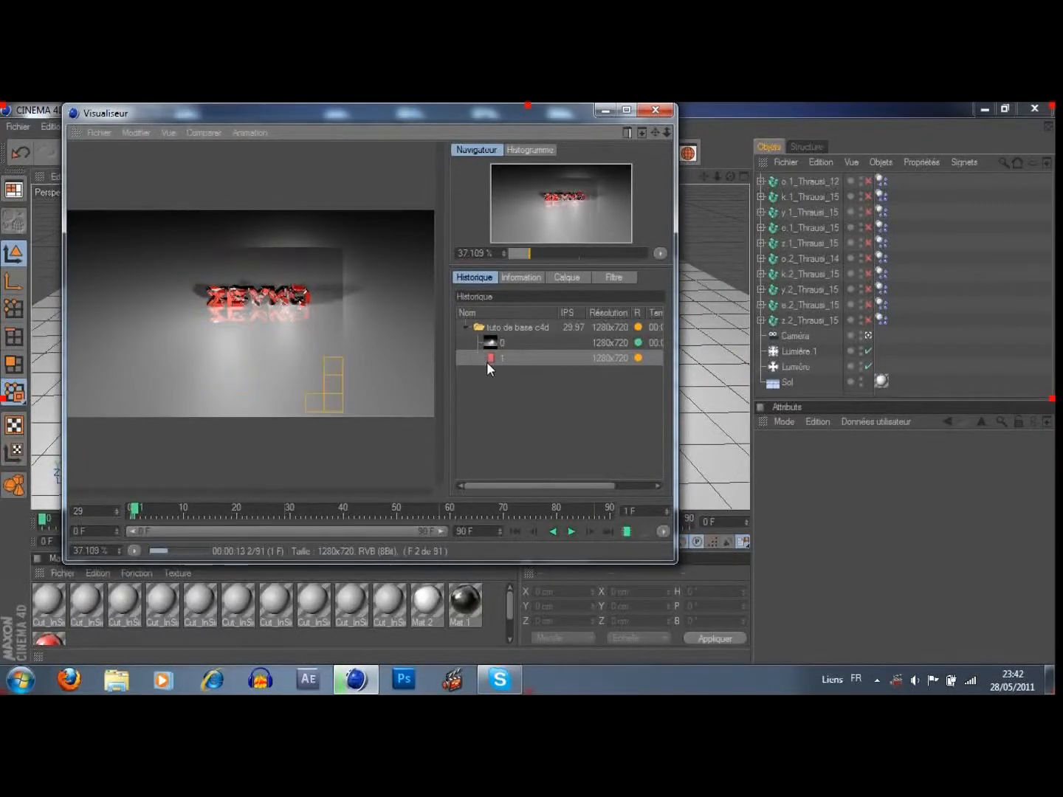
{"action": "left_click", "coordinate": [655, 109]}
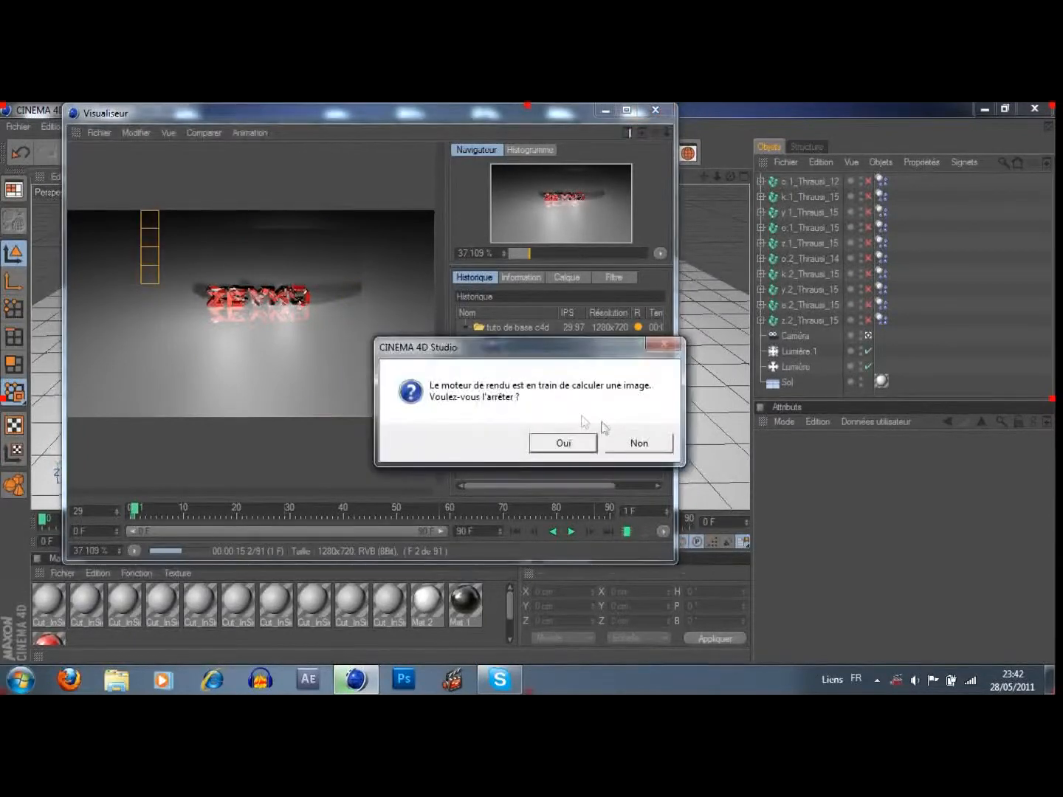
{"action": "left_click", "coordinate": [584, 444]}
- Replace all ten Thrausi fracture objects with a new Mo Texte object reading ZEYKO
{"action": "left_click_drag", "start_coordinate": [933, 316], "coordinate": [827, 178]}
{"action": "key", "text": "Delete"}
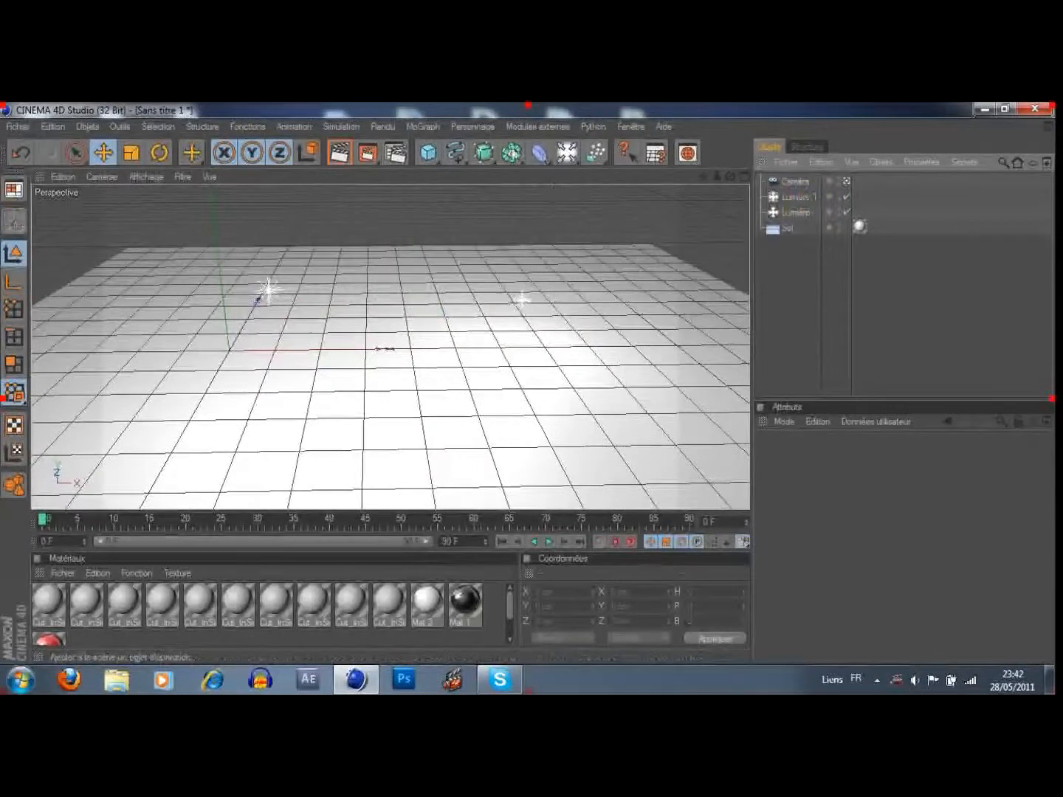
{"action": "left_click", "coordinate": [437, 127]}
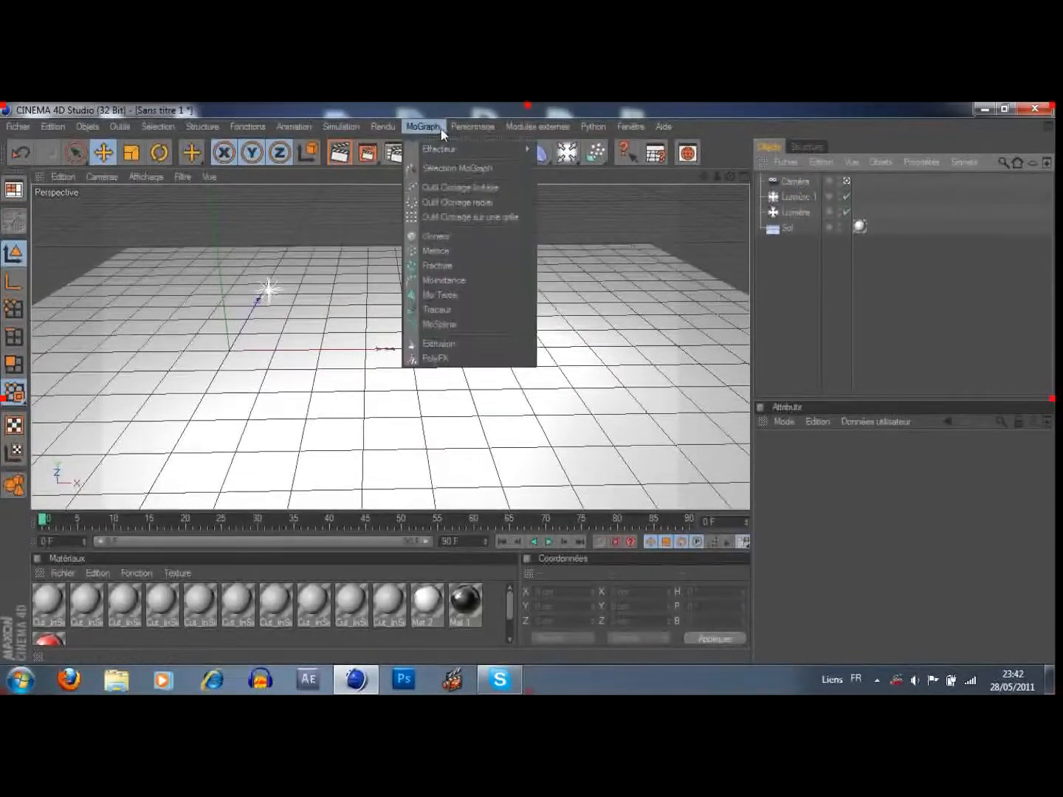
{"action": "left_click", "coordinate": [446, 295]}
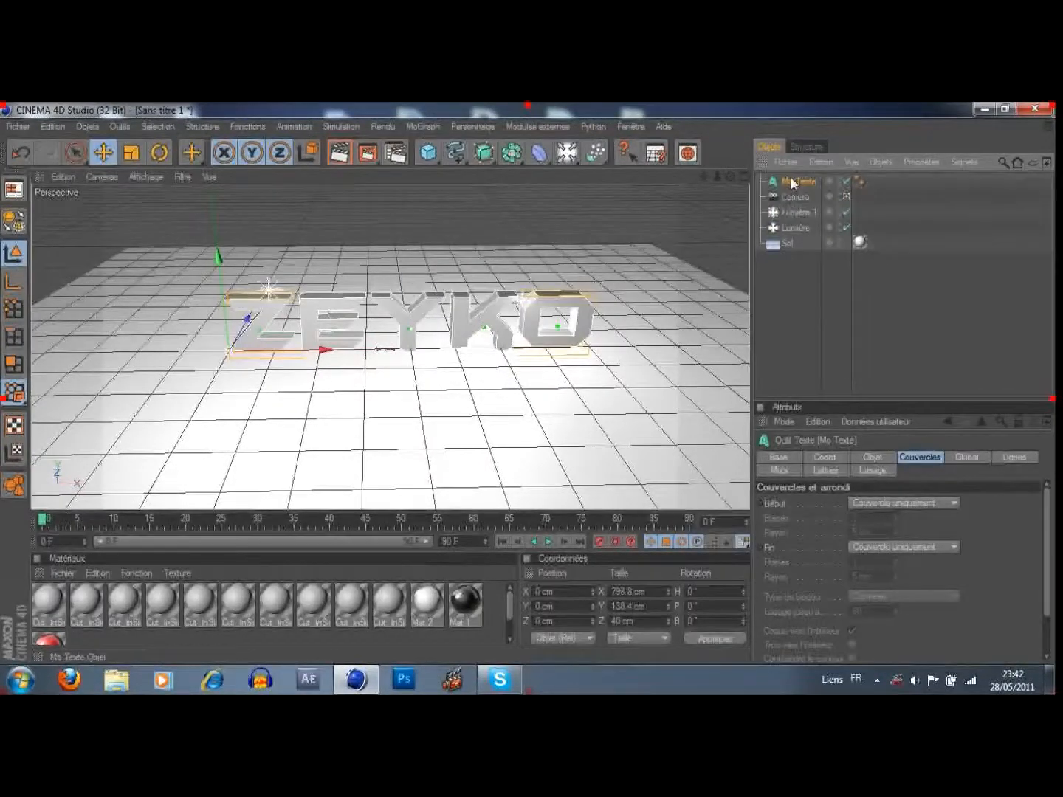
- Duplicate the ZEYKO Mo Texte object in place
{"action": "key", "text": "ctrl+c"}
{"action": "key", "text": "ctrl+v"}
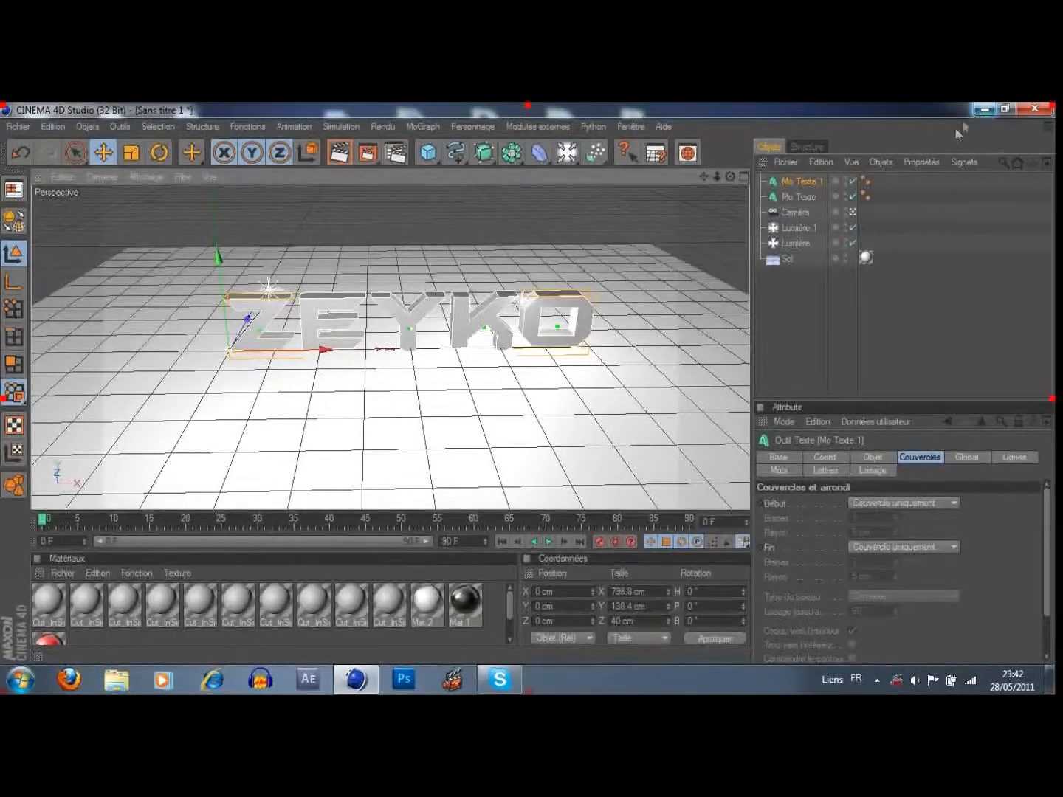
{"action": "mouse_move", "coordinate": [511, 604]}
{"action": "left_mouse_down"}
{"action": "mouse_move", "coordinate": [512, 619]}
{"action": "mouse_move", "coordinate": [520, 597]}
{"action": "left_mouse_up"}
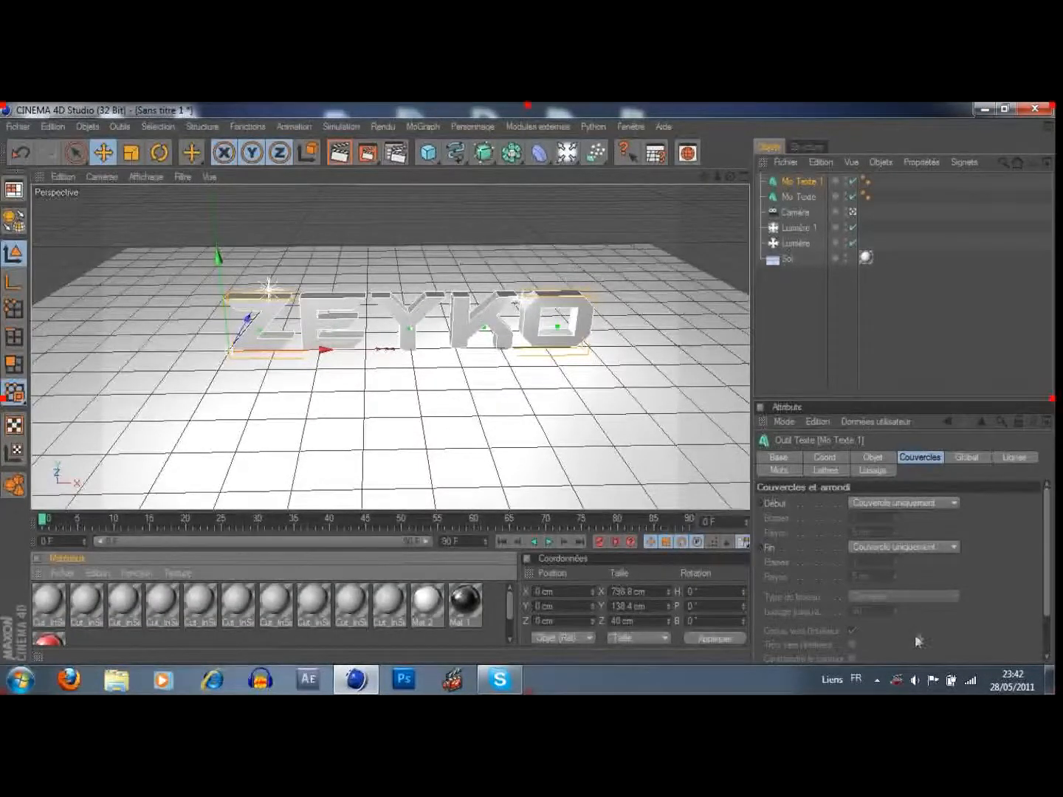